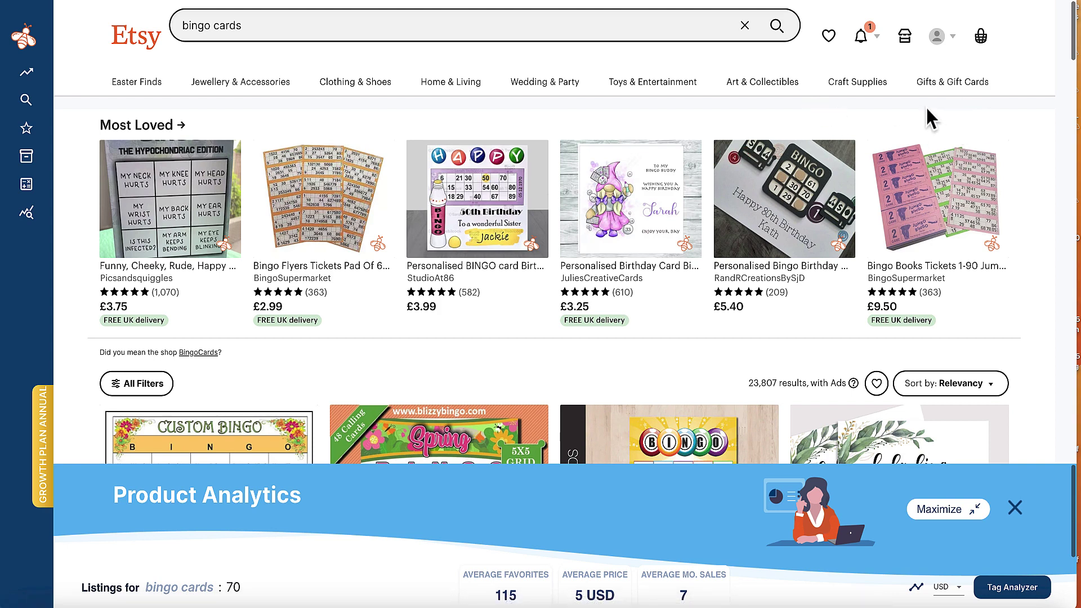
Step: Start a new custom-size Canva design measuring 8.5 × 11 inches
scroll(915, 214, down, 6)
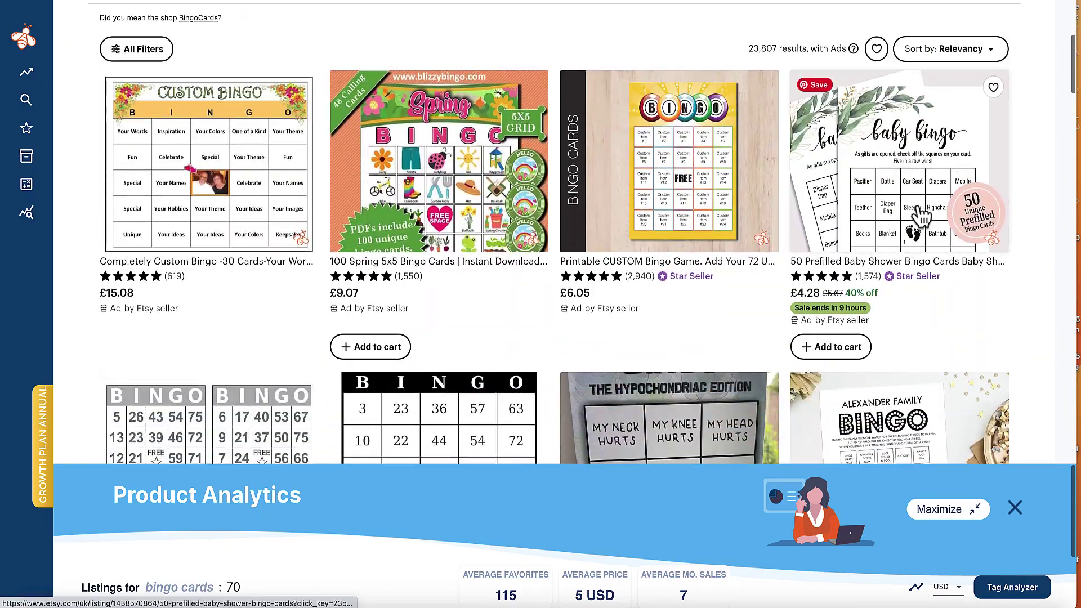
scroll(918, 213, up, 5)
scroll(918, 213, down, 5)
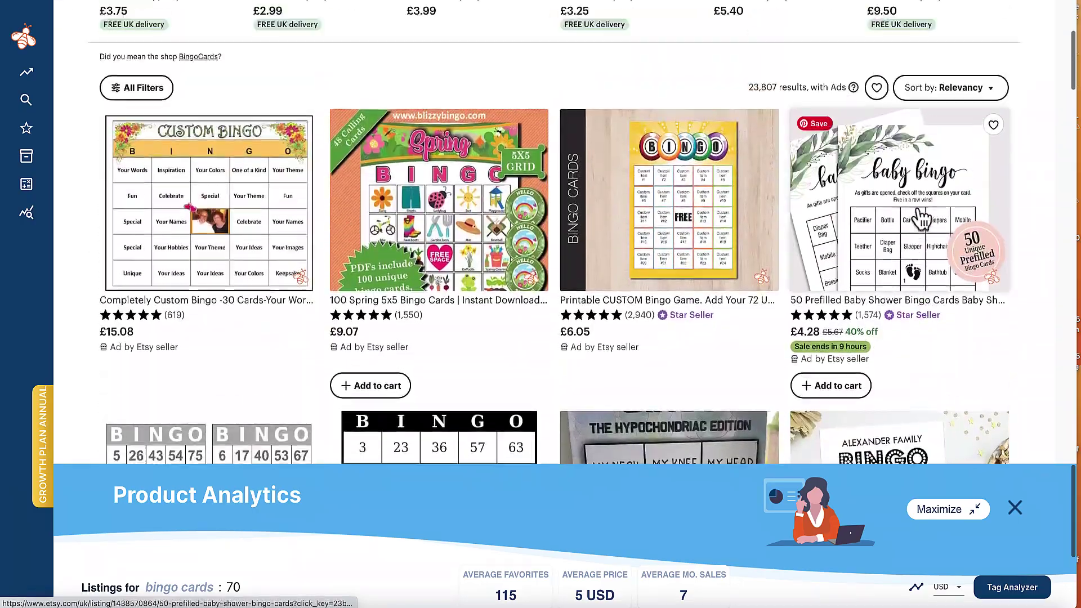
scroll(920, 217, up, 4)
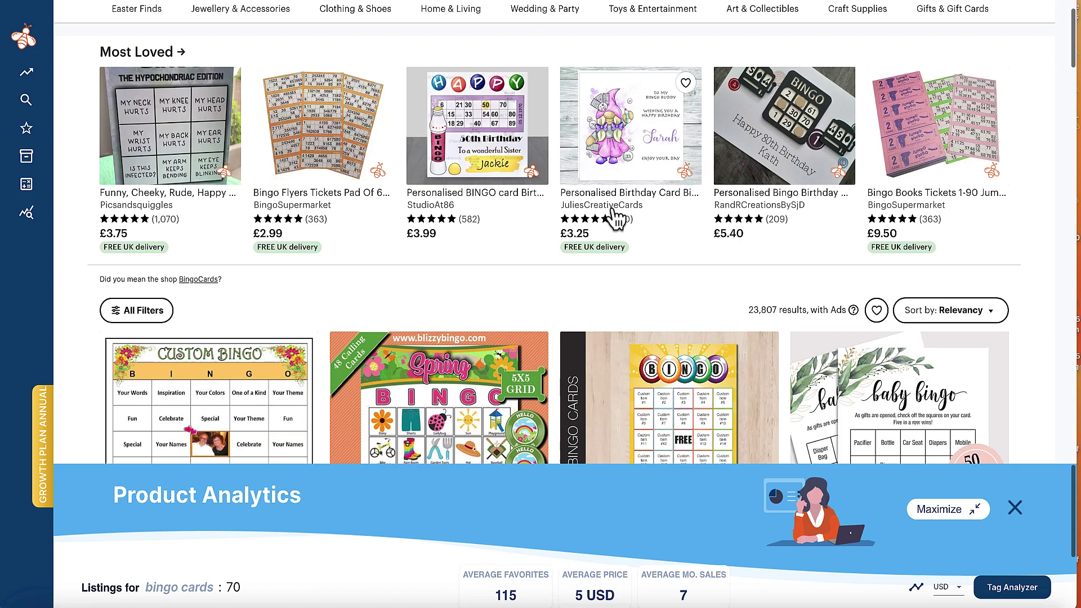
scroll(596, 217, down, 3)
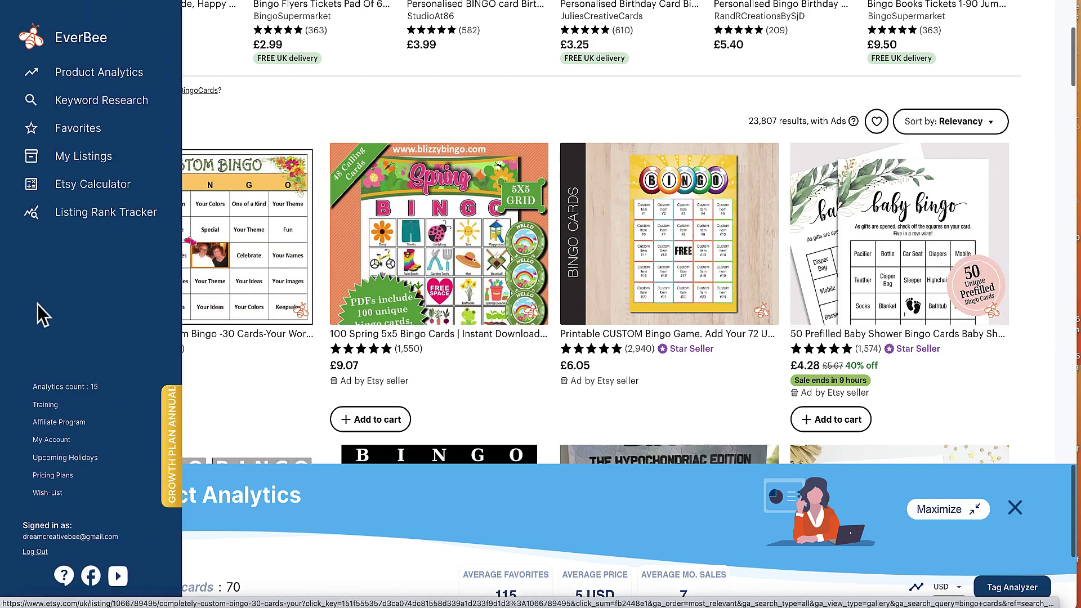
scroll(440, 262, down, 10)
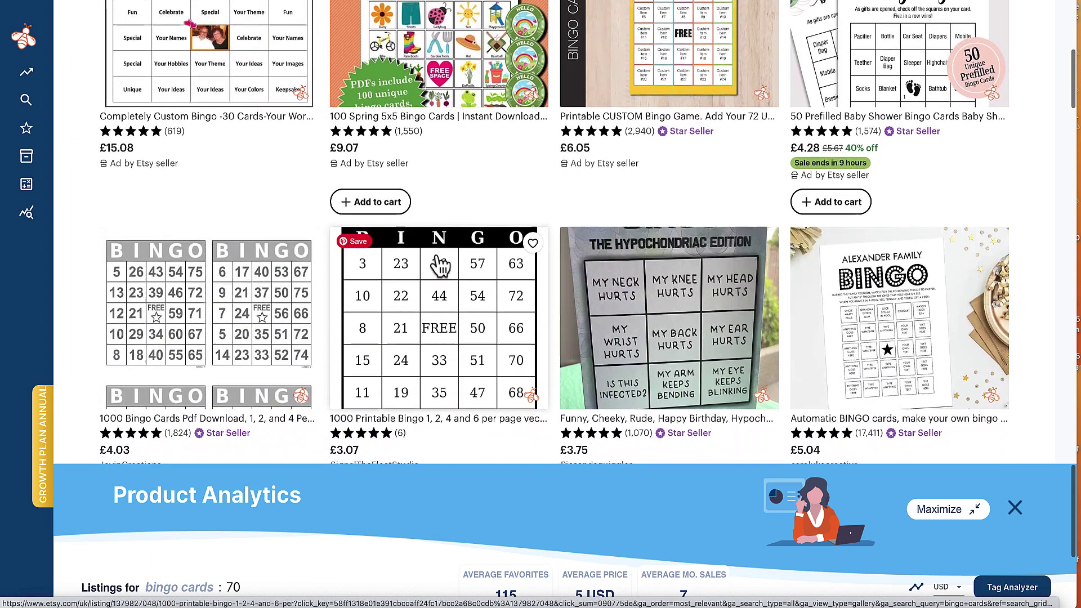
scroll(437, 263, down, 1)
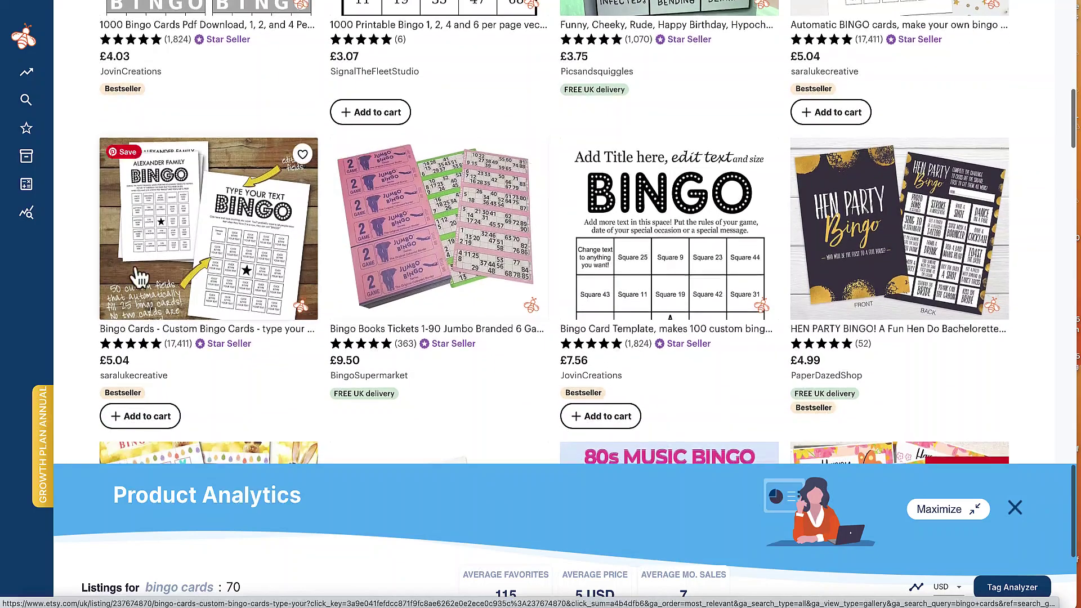
scroll(186, 276, down, 5)
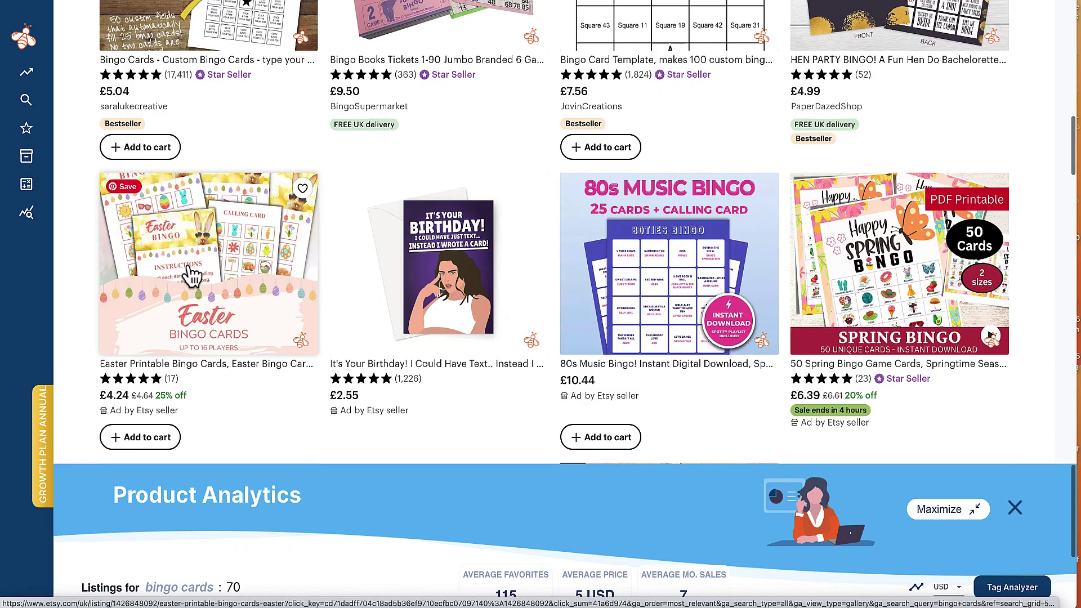
scroll(700, 265, down, 5)
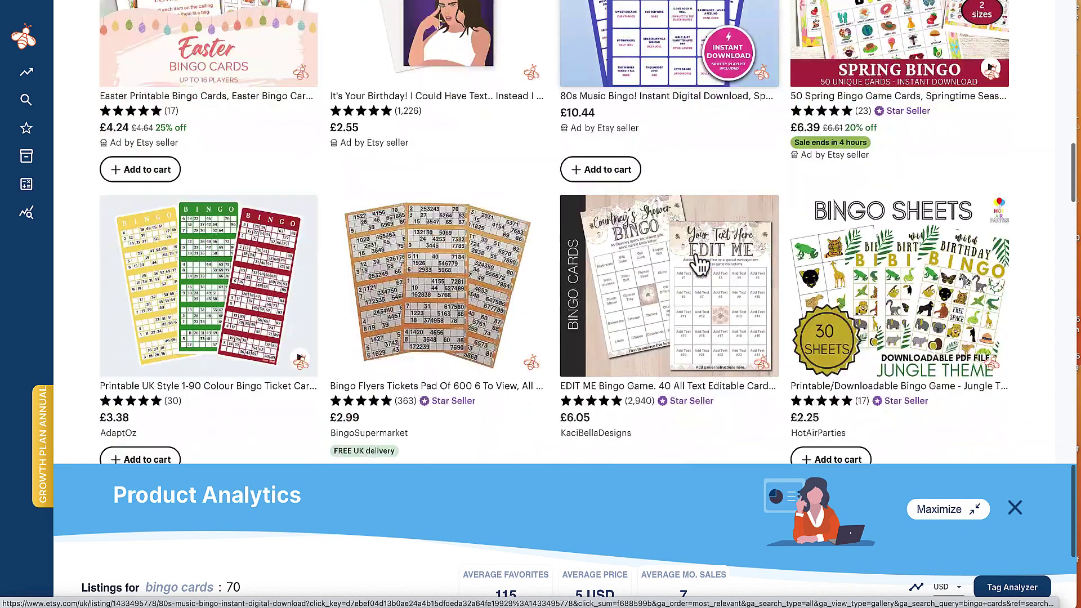
scroll(700, 265, down, 5)
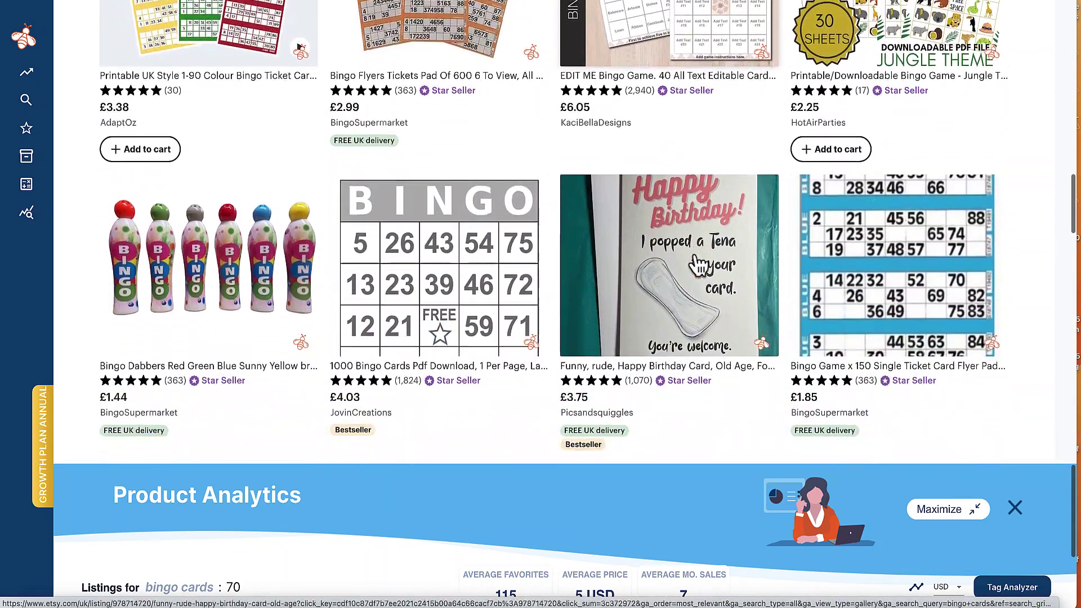
scroll(698, 264, up, 6)
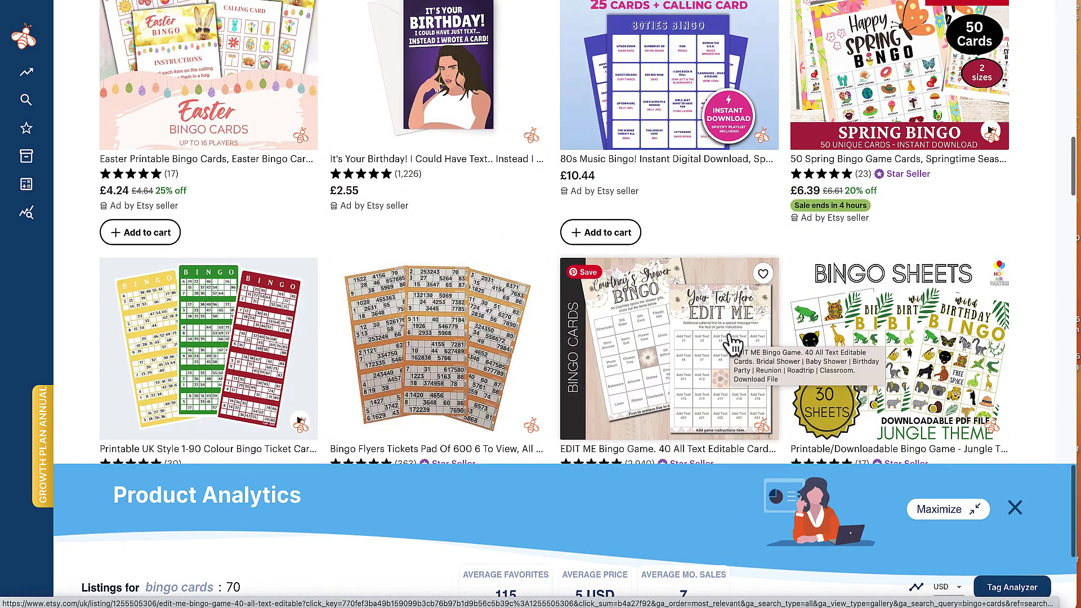
scroll(662, 337, down, 10)
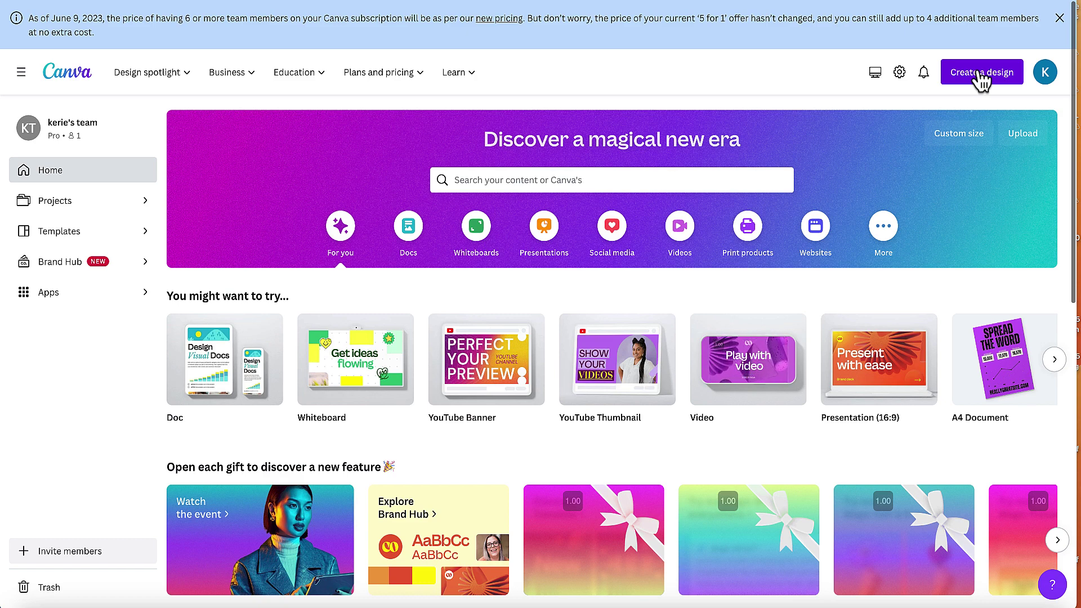
click(981, 82)
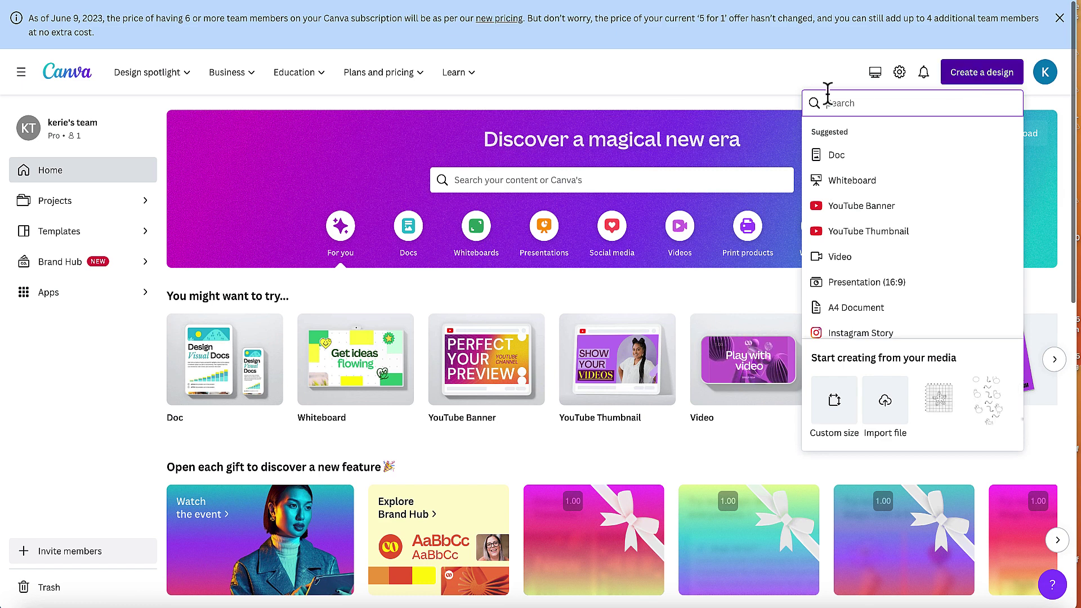
scroll(941, 289, down, 3)
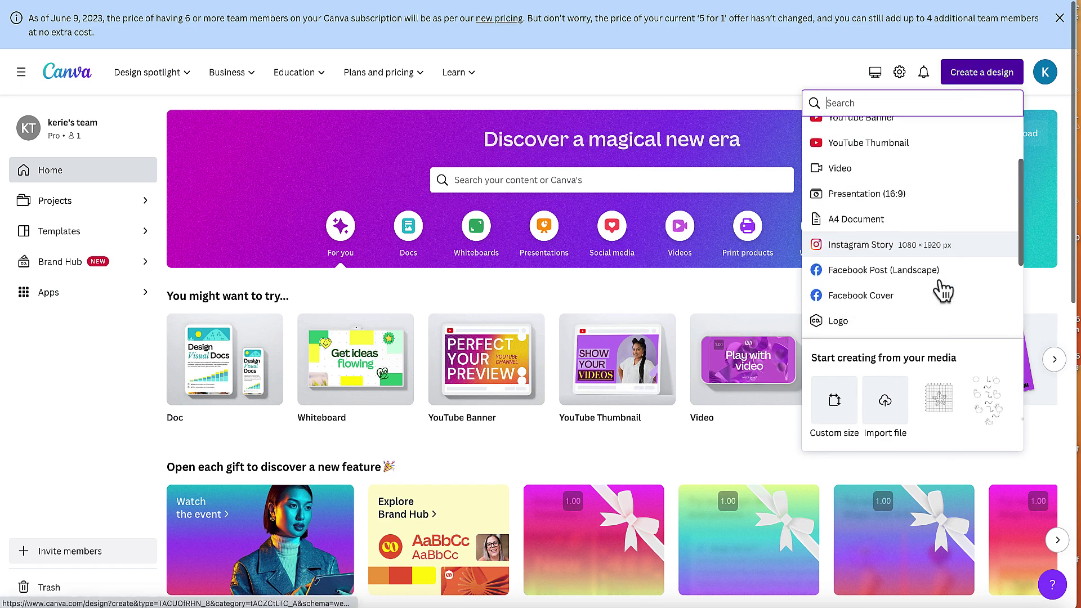
click(837, 409)
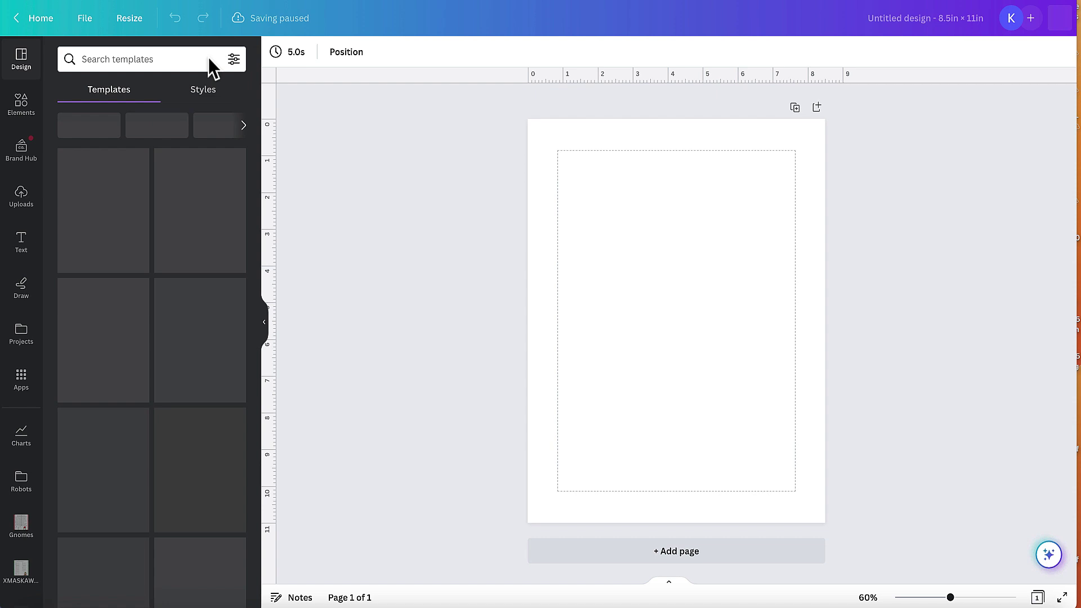
Step: Search Elements for 'tea party' and filter the results to Free only
click(23, 110)
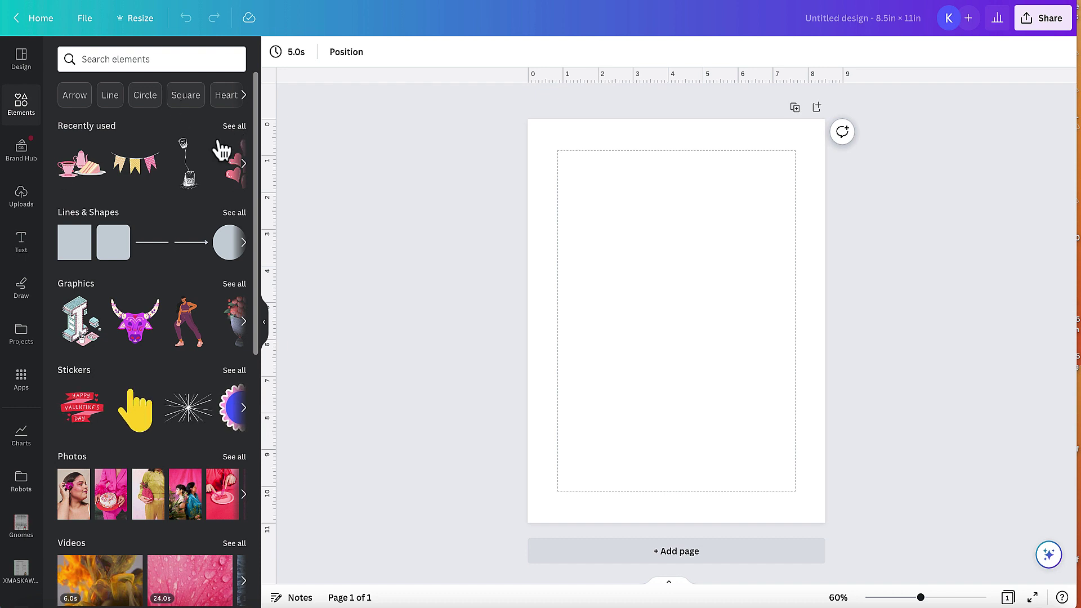
click(233, 126)
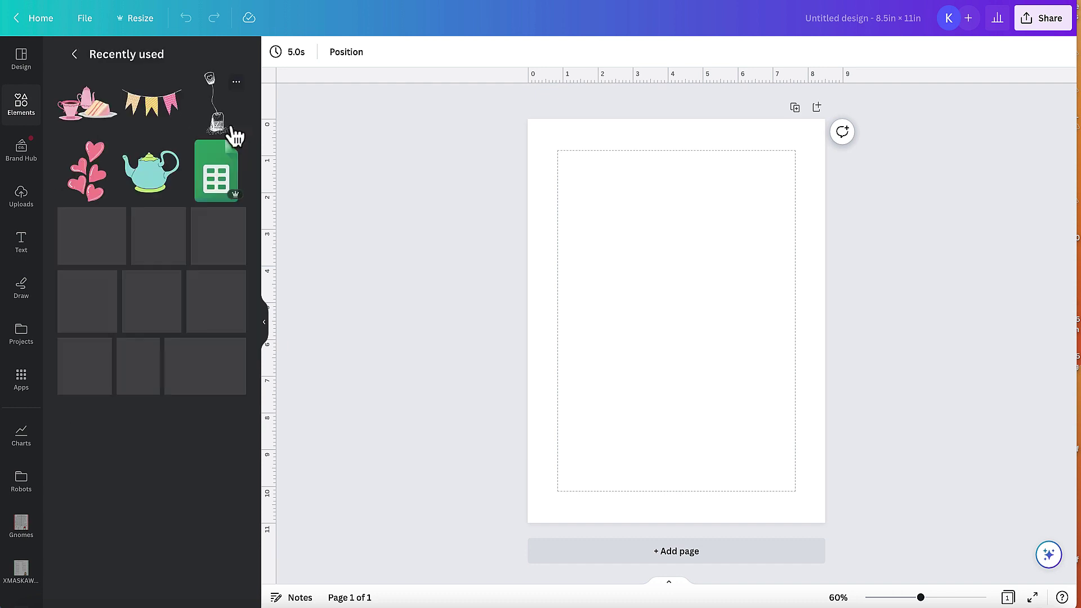
click(74, 54)
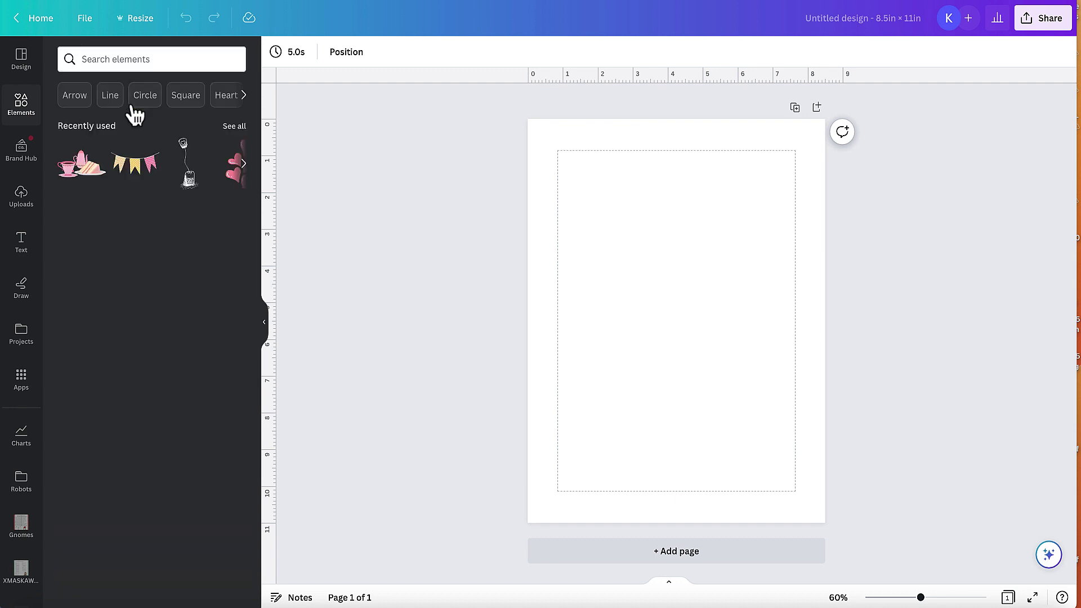
click(145, 59)
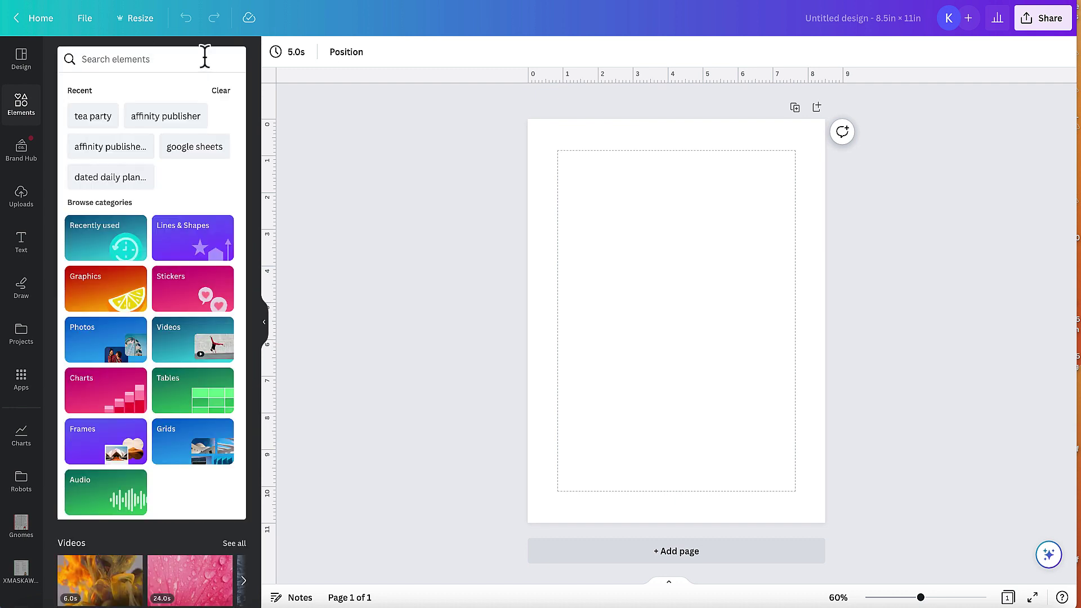
text(tea party)
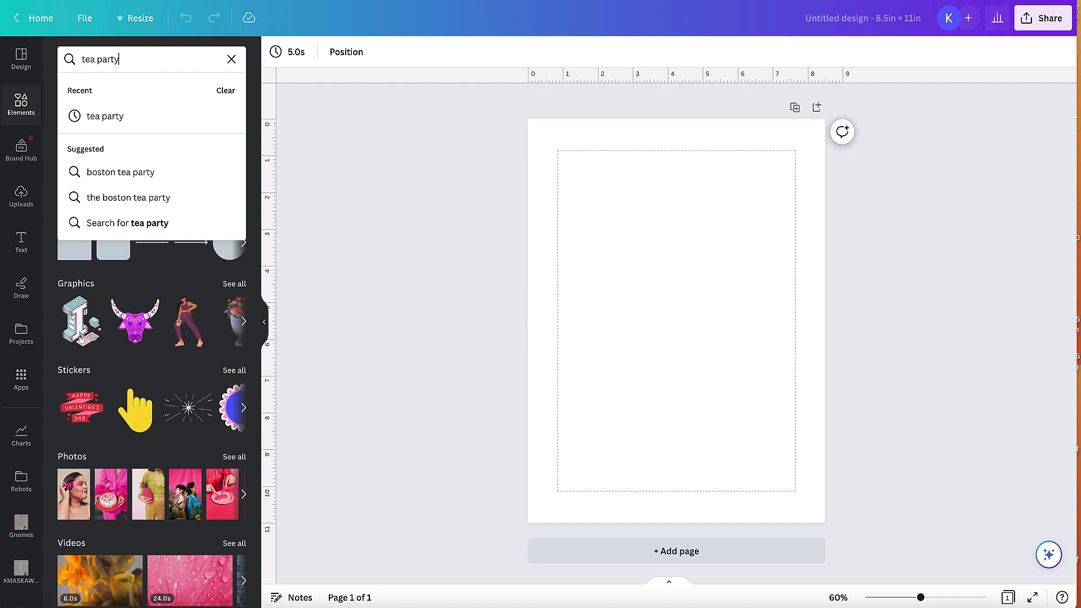
key(Return)
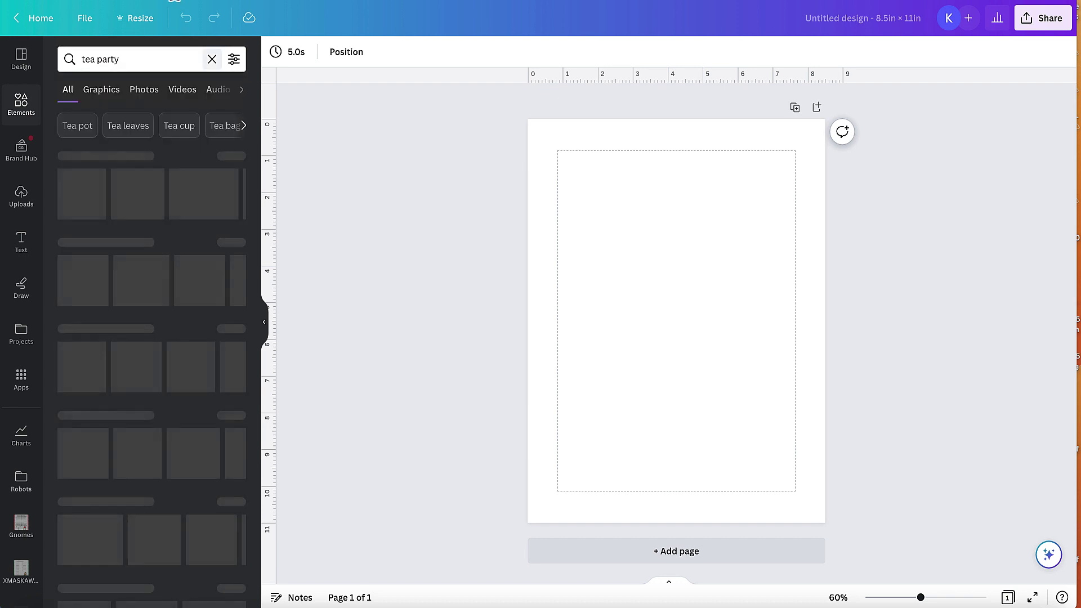
click(233, 59)
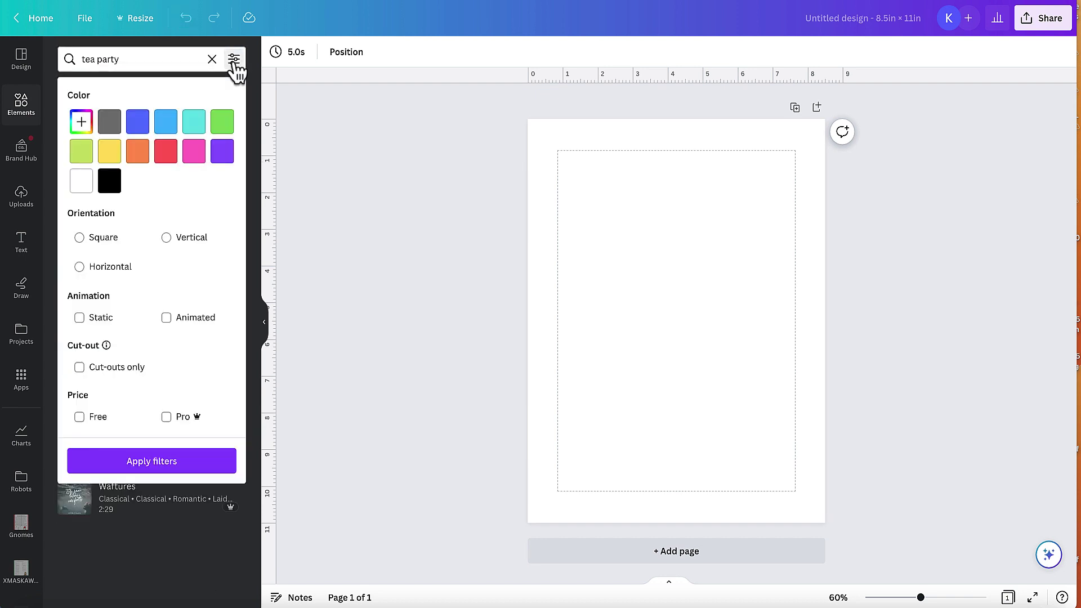
click(85, 417)
click(165, 473)
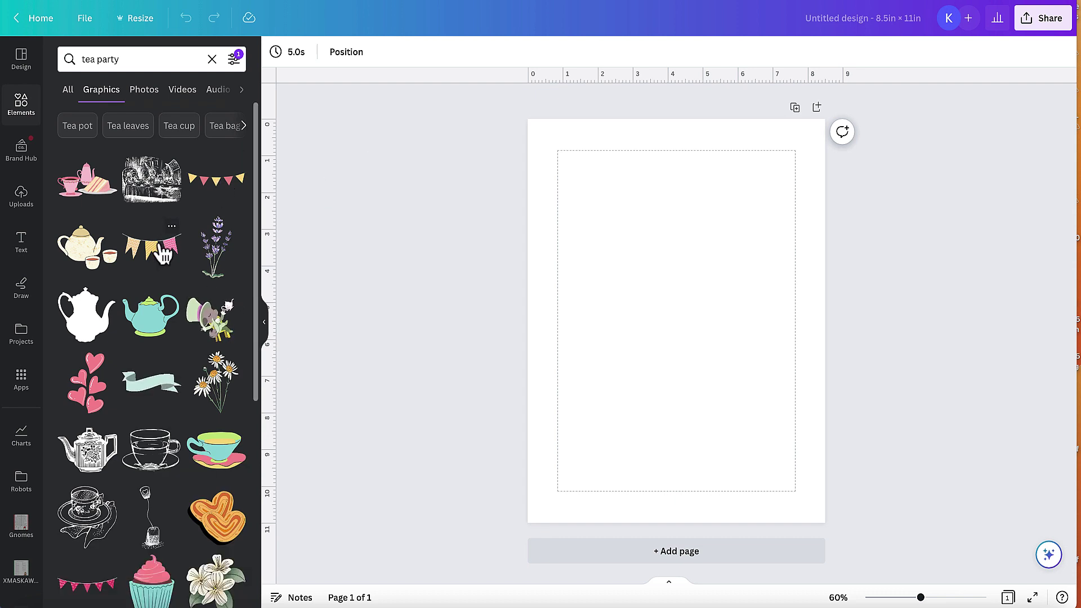
Step: Group three pastel bunting copies across the top and add a 3.6 × 1.9 teacup-and-cake graphic
click(165, 246)
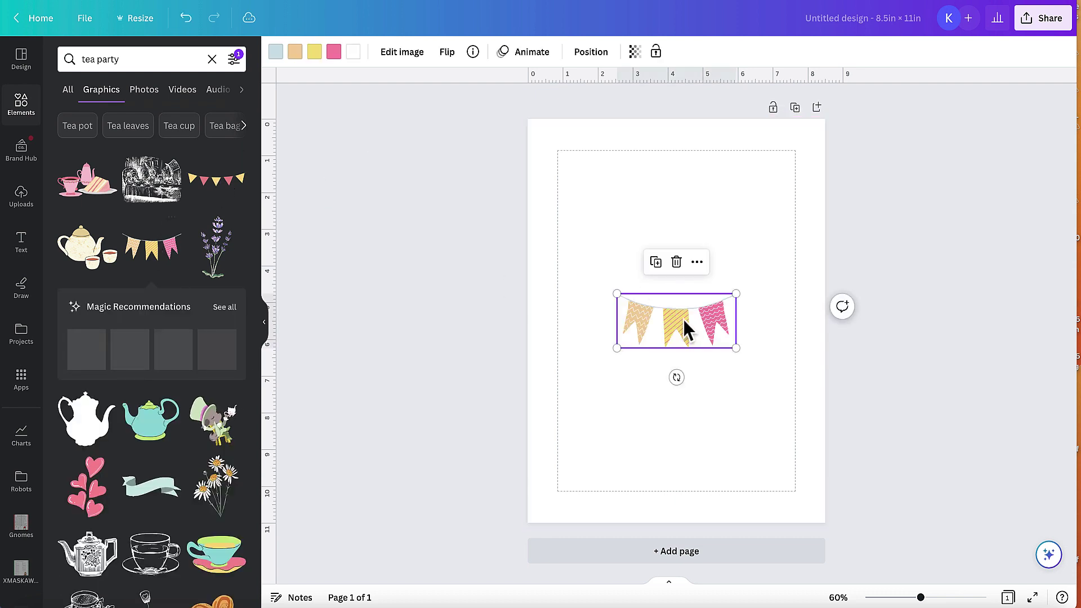
drag(686, 329, 721, 154)
key(super+d)
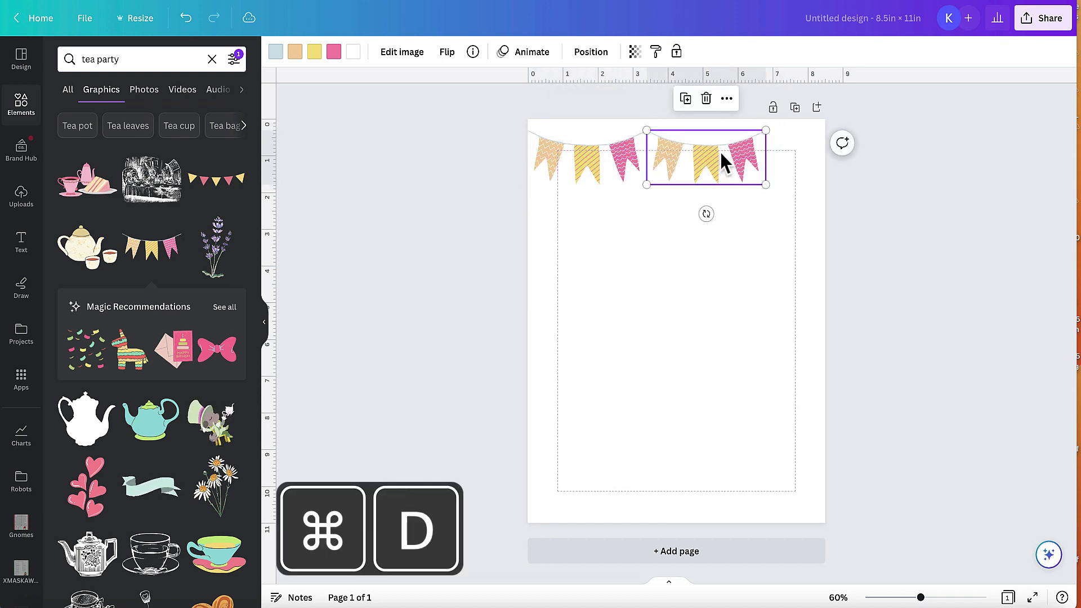
key(super+d)
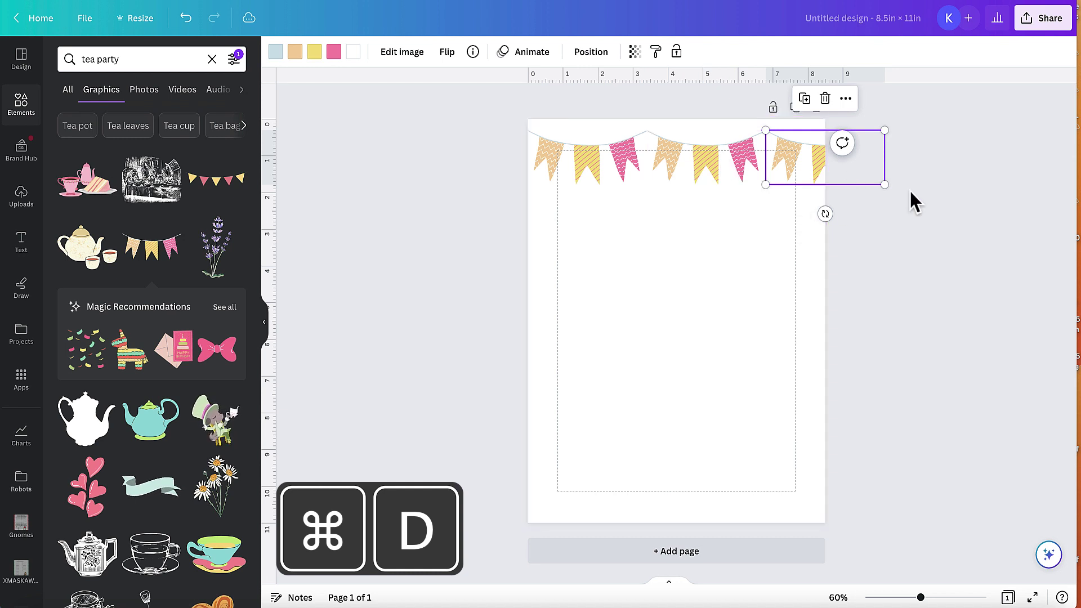
shift+click(708, 157)
shift+click(604, 154)
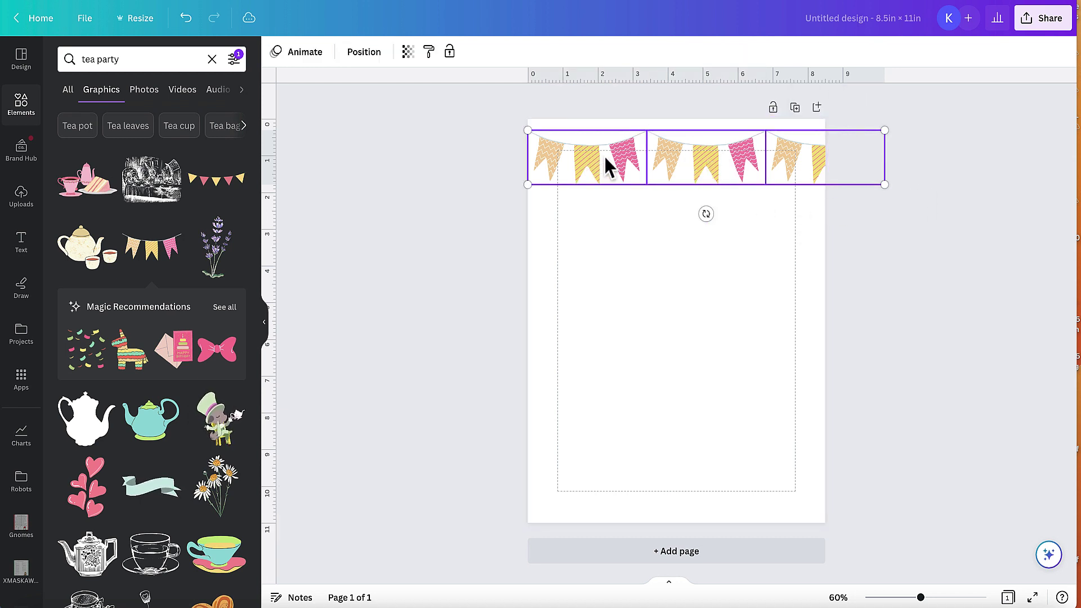
key(super+g)
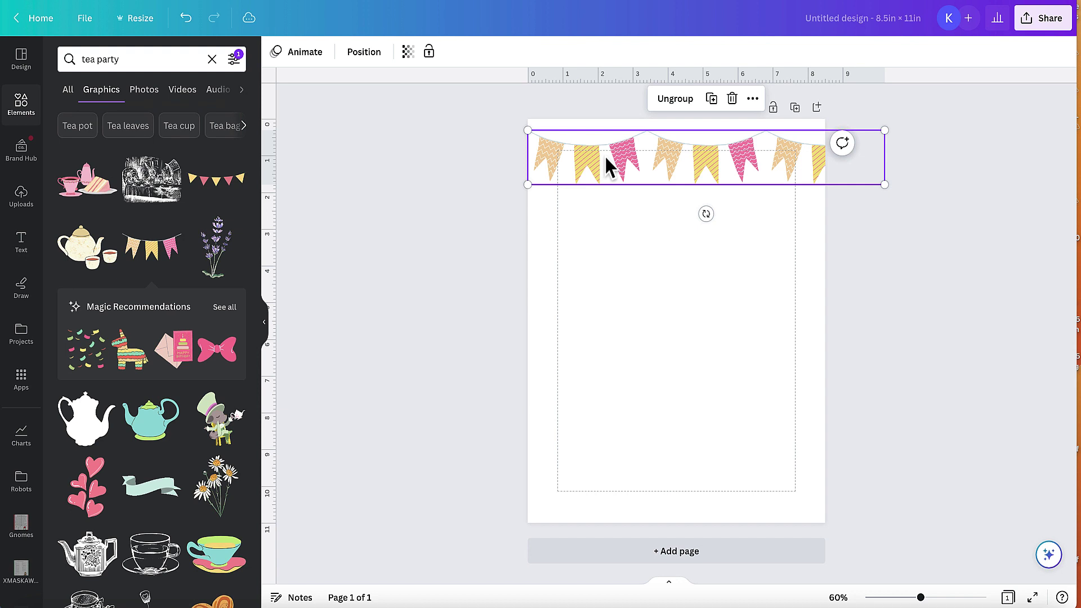
click(87, 188)
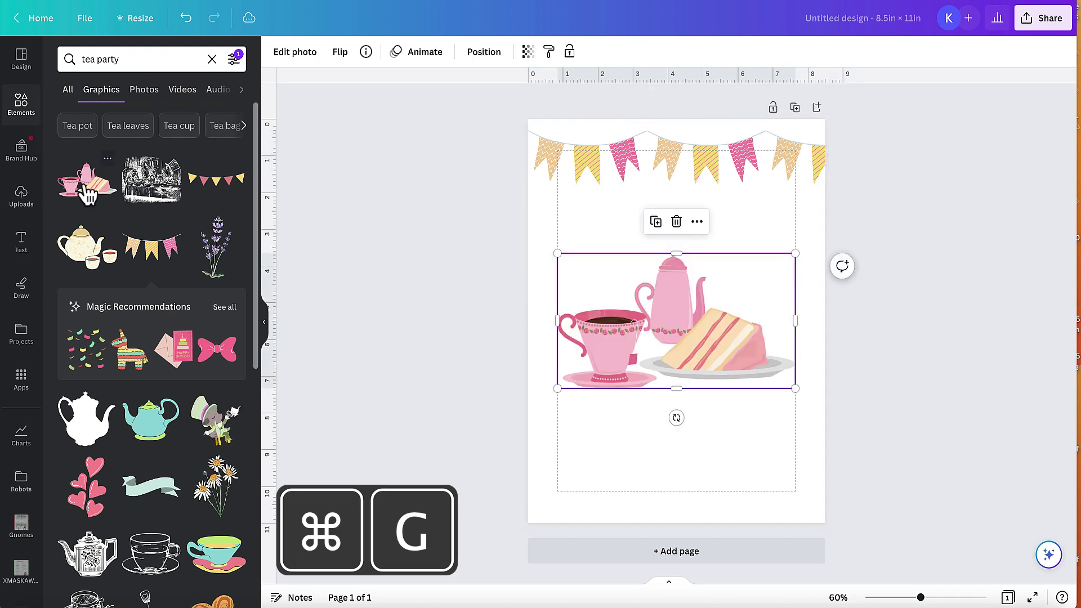
drag(795, 388, 620, 484)
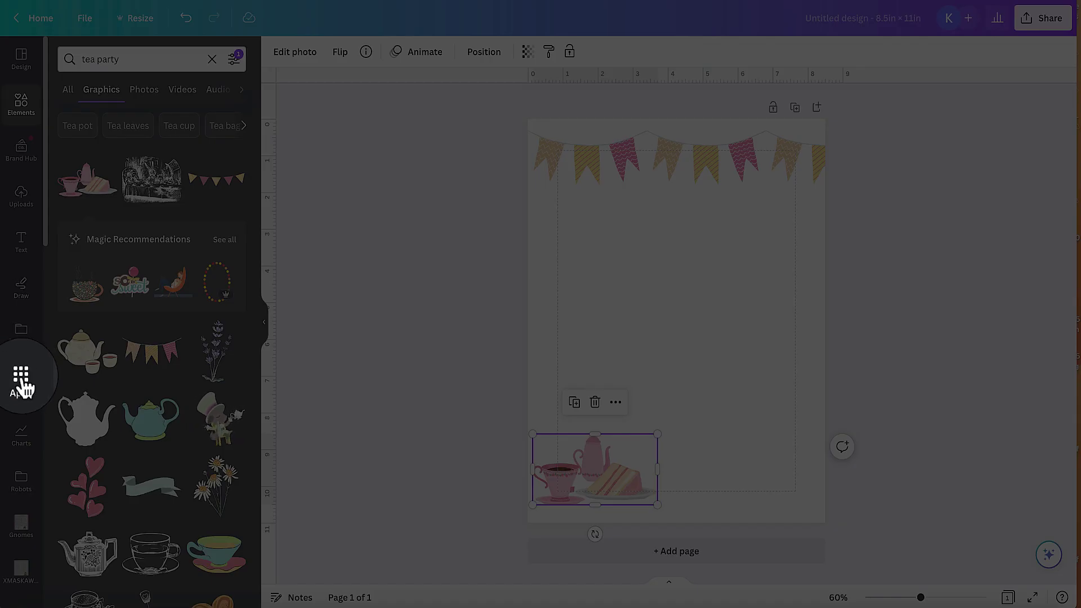
Step: Find and open the Bingo Cards app by searching 'bing' in Apps
click(21, 377)
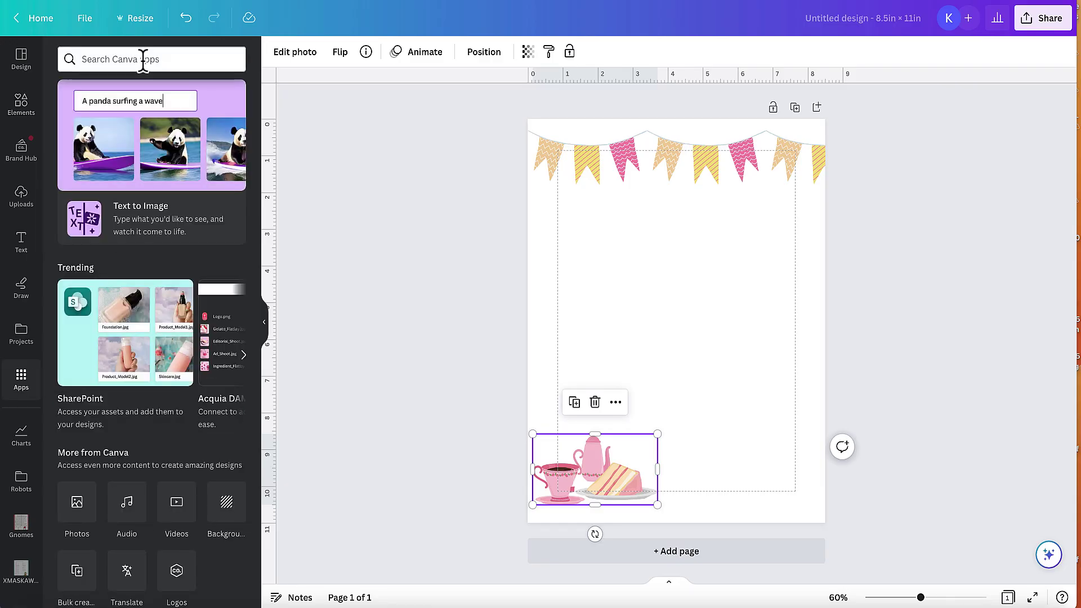
click(143, 59)
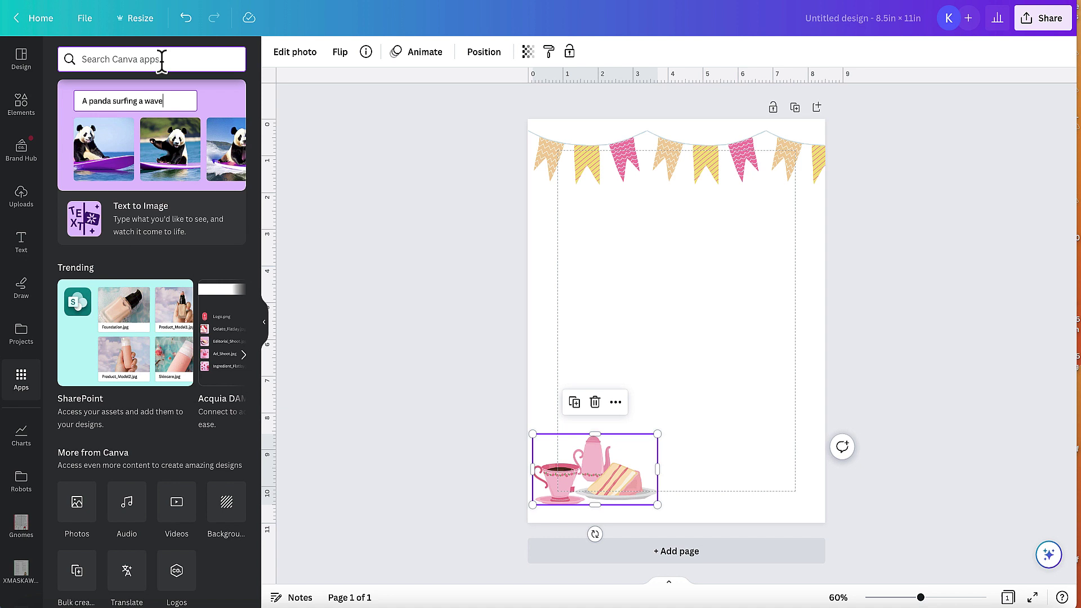
text(bing)
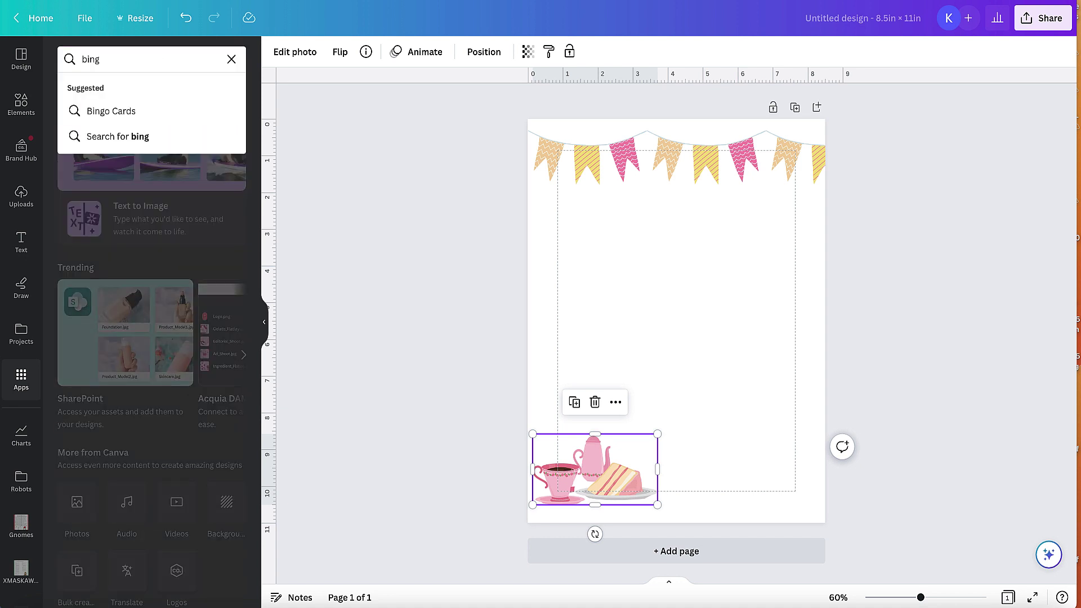
click(118, 111)
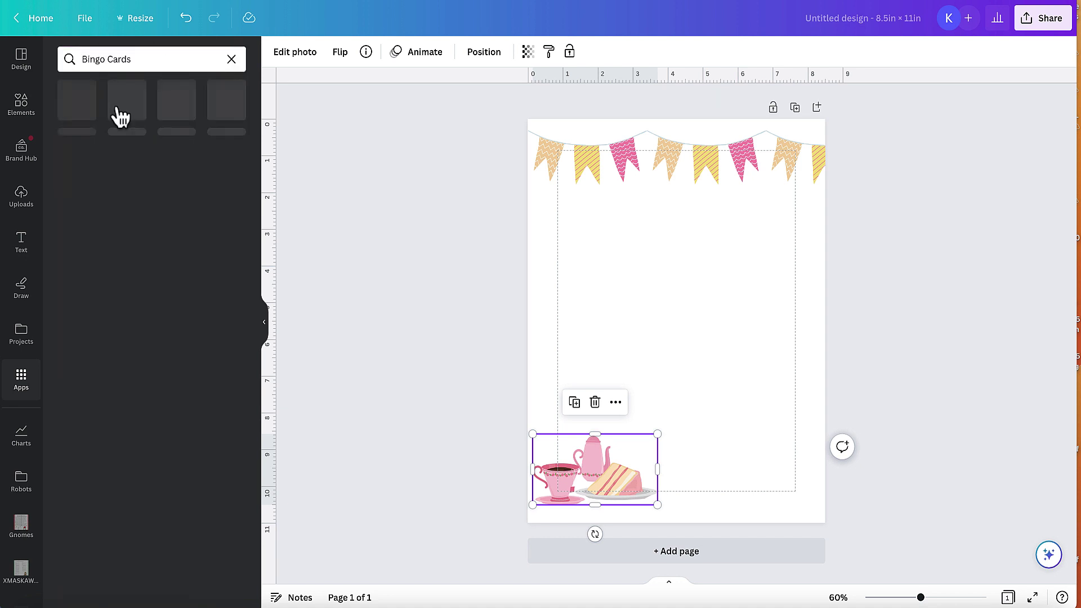
click(81, 111)
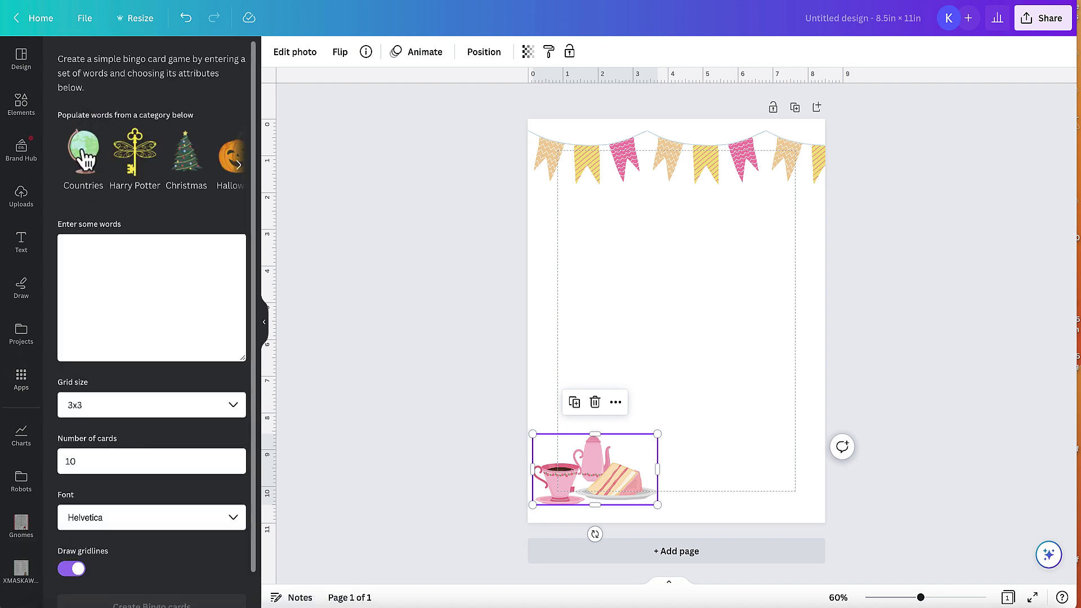
Step: Load the Harry Potter sample words, then delete them all from the word list
click(239, 166)
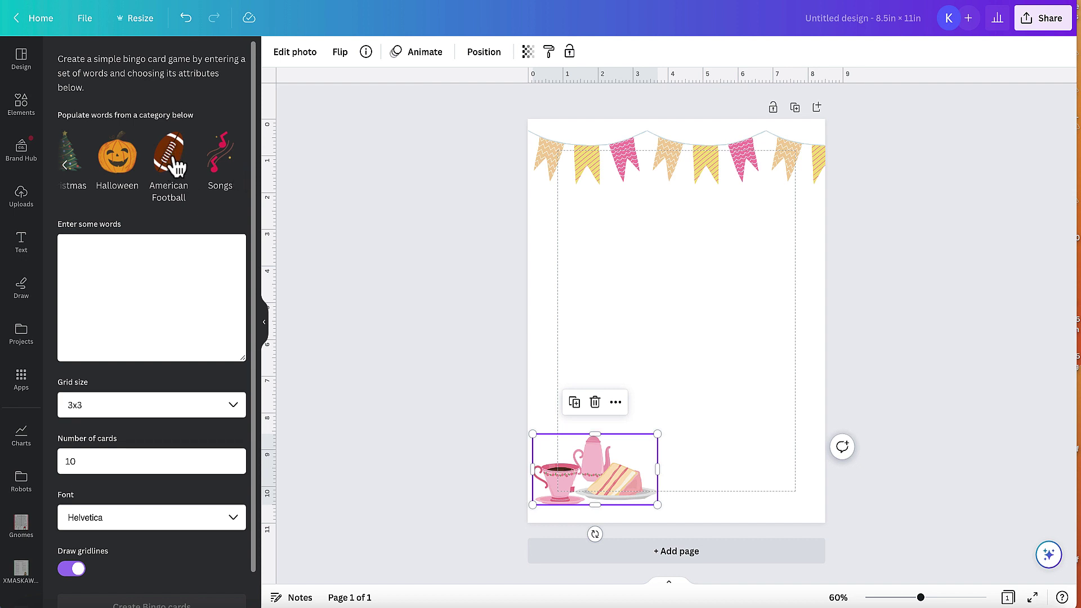
click(65, 165)
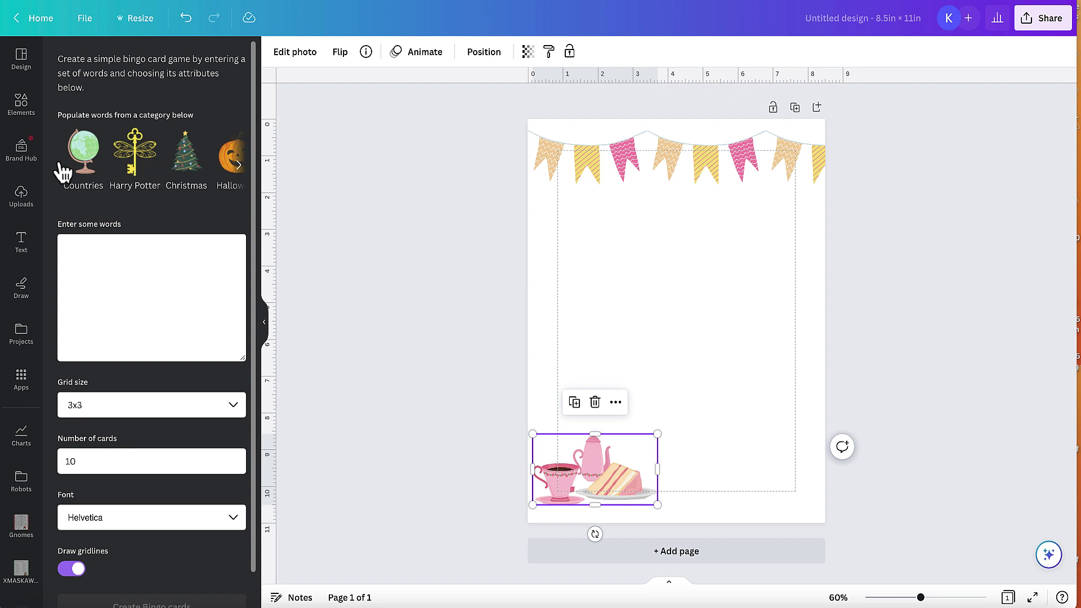
click(133, 164)
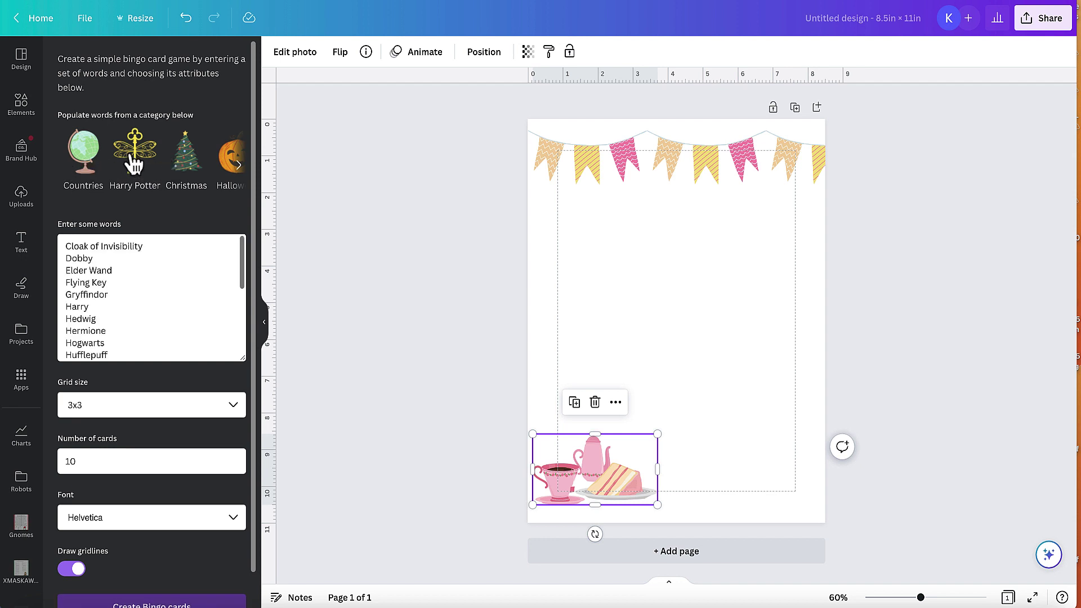
scroll(114, 338, down, 5)
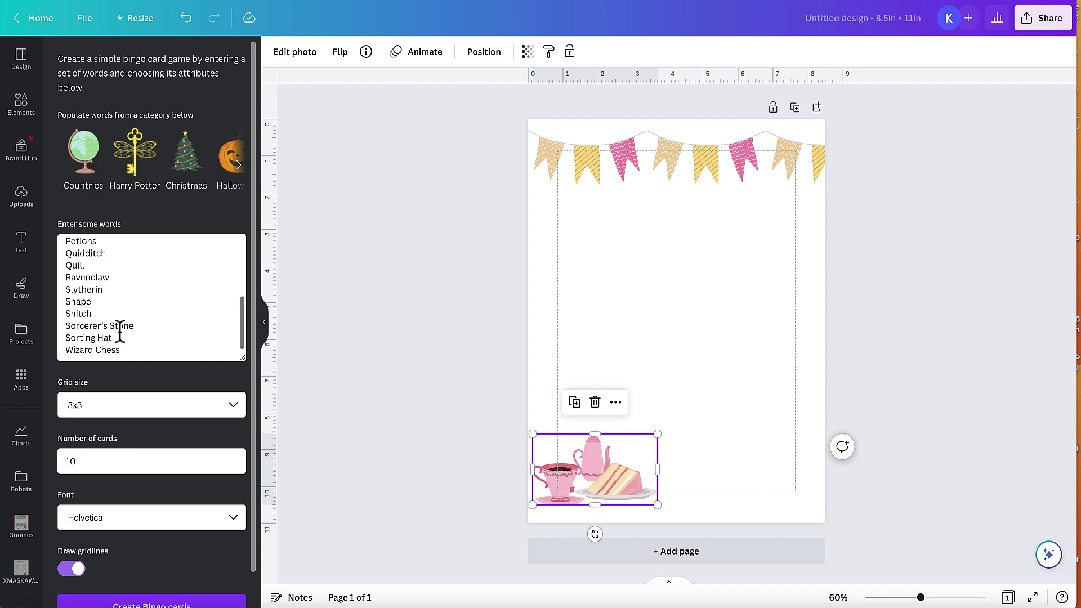
scroll(119, 332, up, 5)
scroll(120, 332, down, 5)
click(129, 354)
key(ctrl+a)
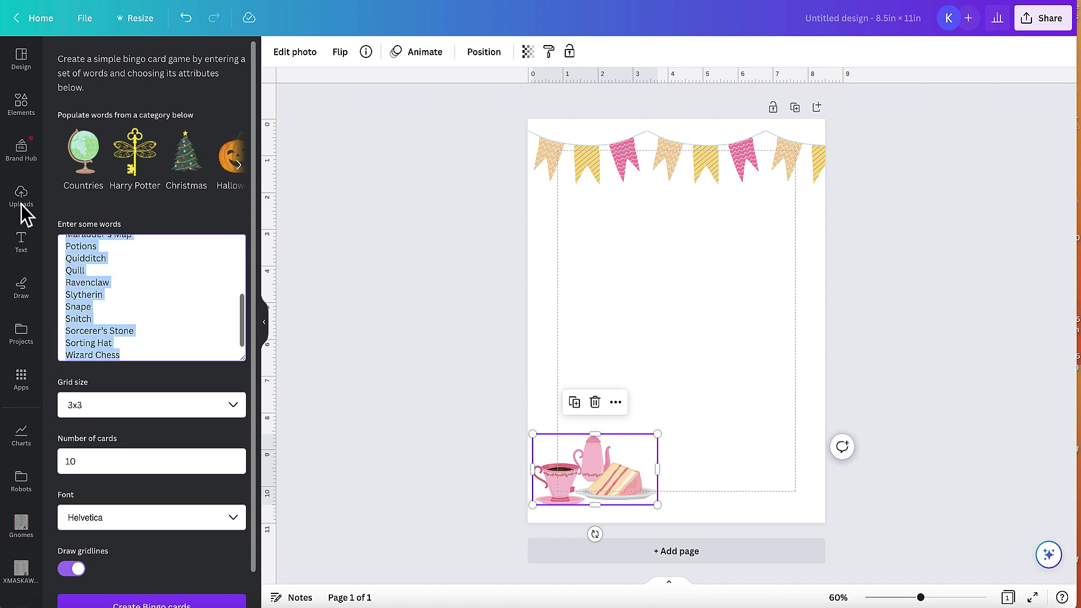
key(ctrl+Home)
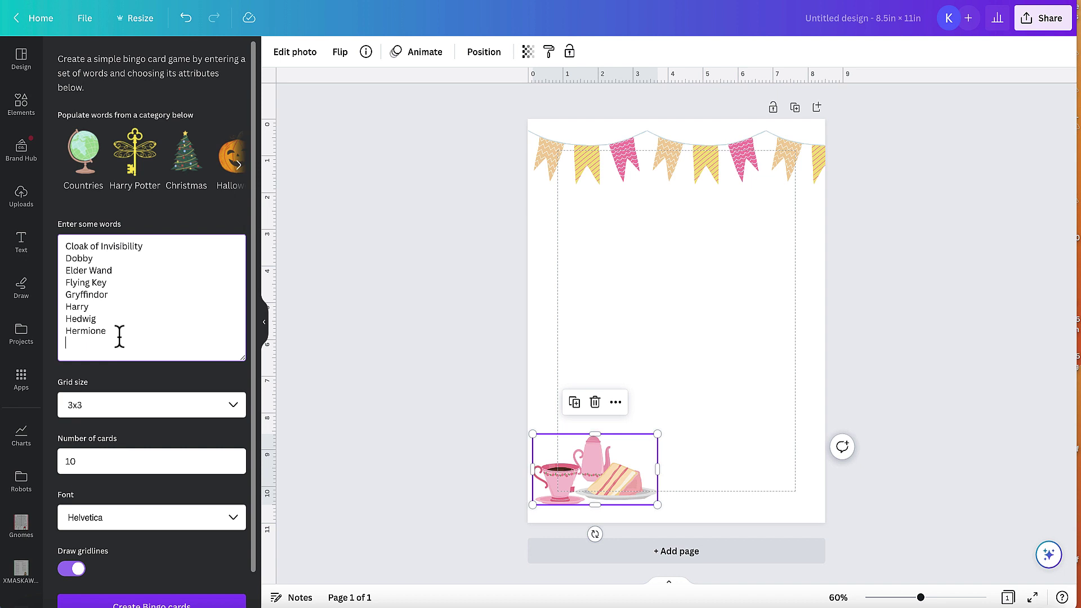
key(ctrl+a)
key(BackSpace)
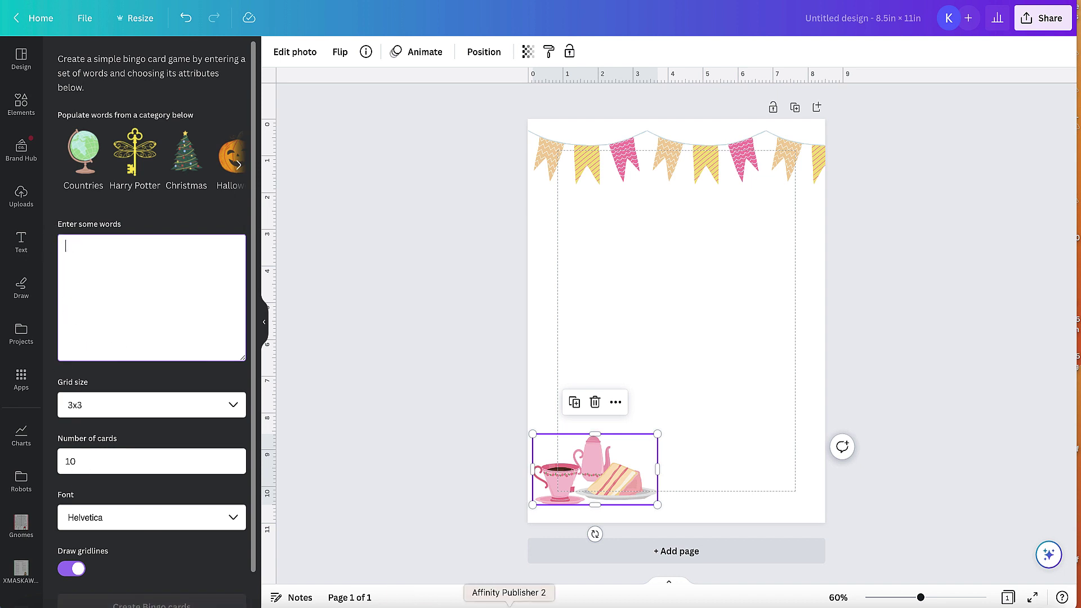
Step: Copy the tea-party words from TextEdit and paste them into the bingo word box
click(542, 472)
key(super+Tab)
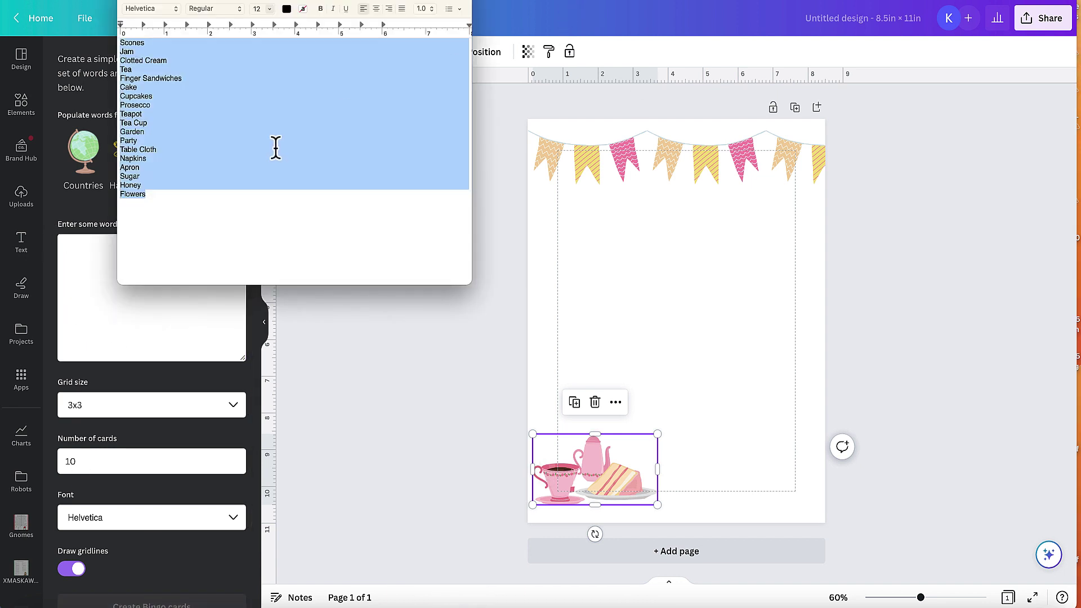
click(107, 284)
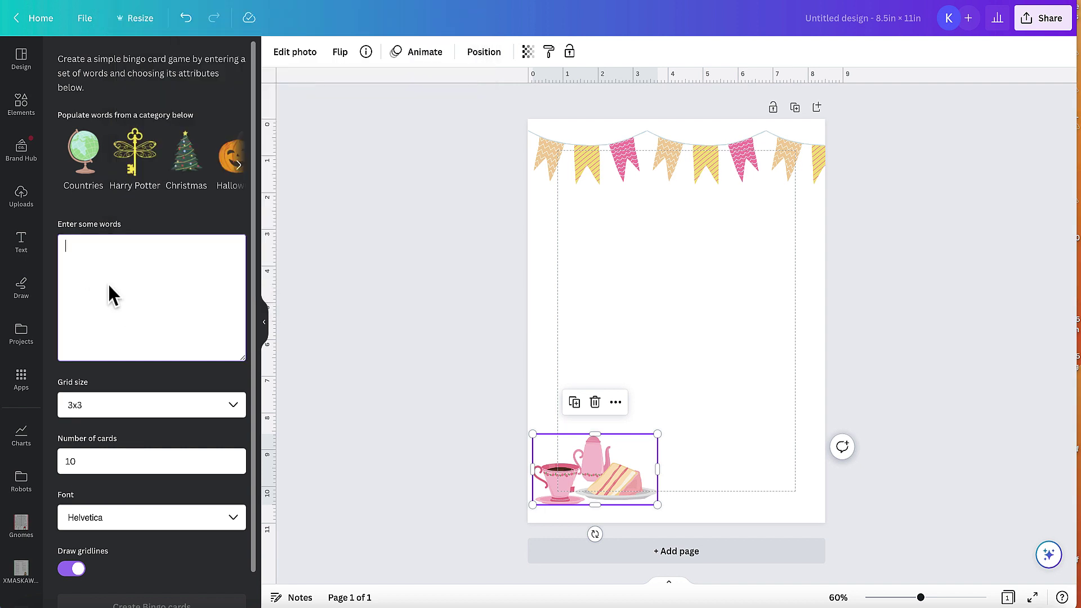
text(Scones Jam Clotted Cream Tea Finger Sandwiches Cake Cupcakes Prosecco Teapot Tea Cup Garden Party Table Cloth Napkins Apron Sugar Honey Flowers)
scroll(127, 272, up, 5)
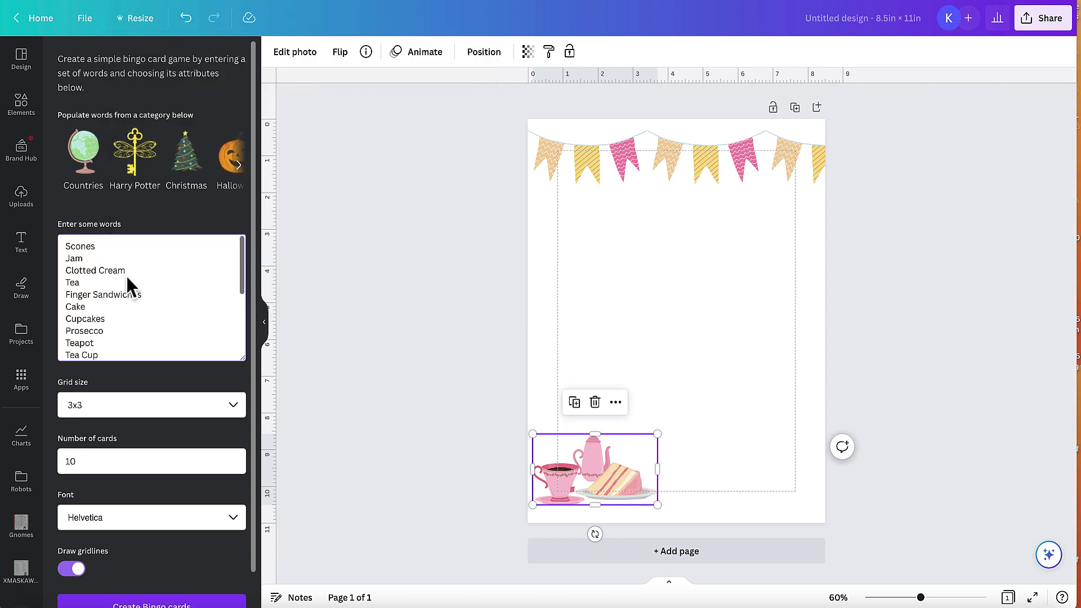
scroll(116, 283, down, 3)
scroll(117, 283, up, 1)
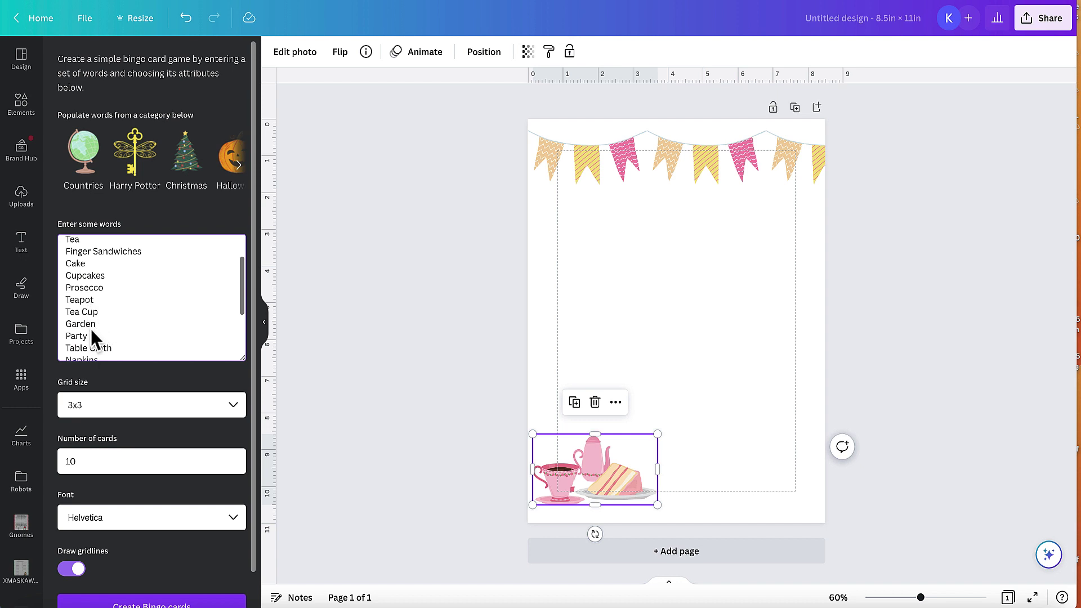
scroll(131, 340, down, 3)
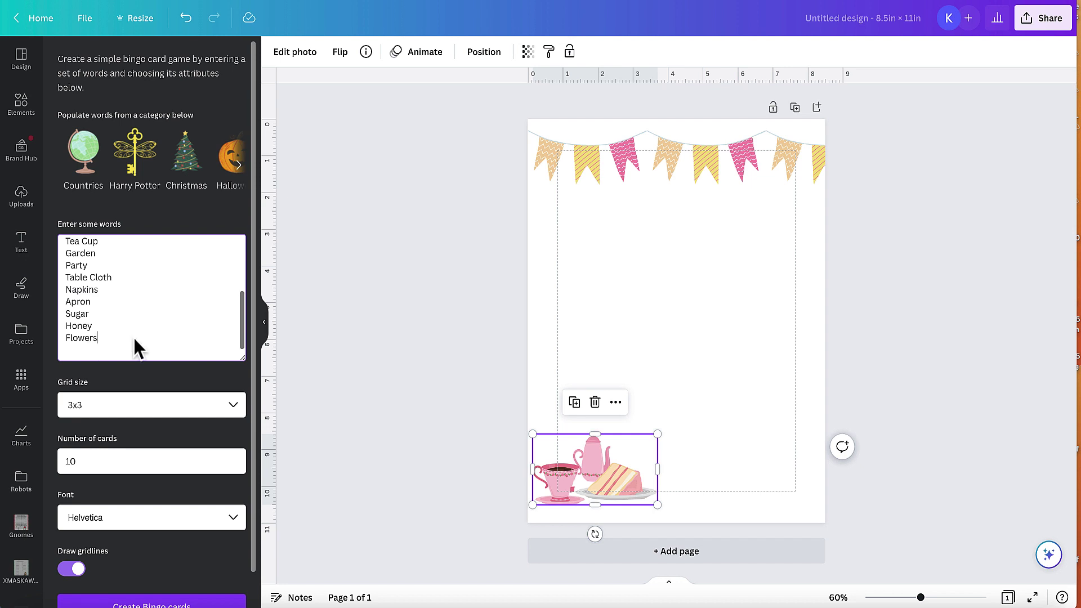
Step: Set the bingo grid size to 4x4
click(220, 416)
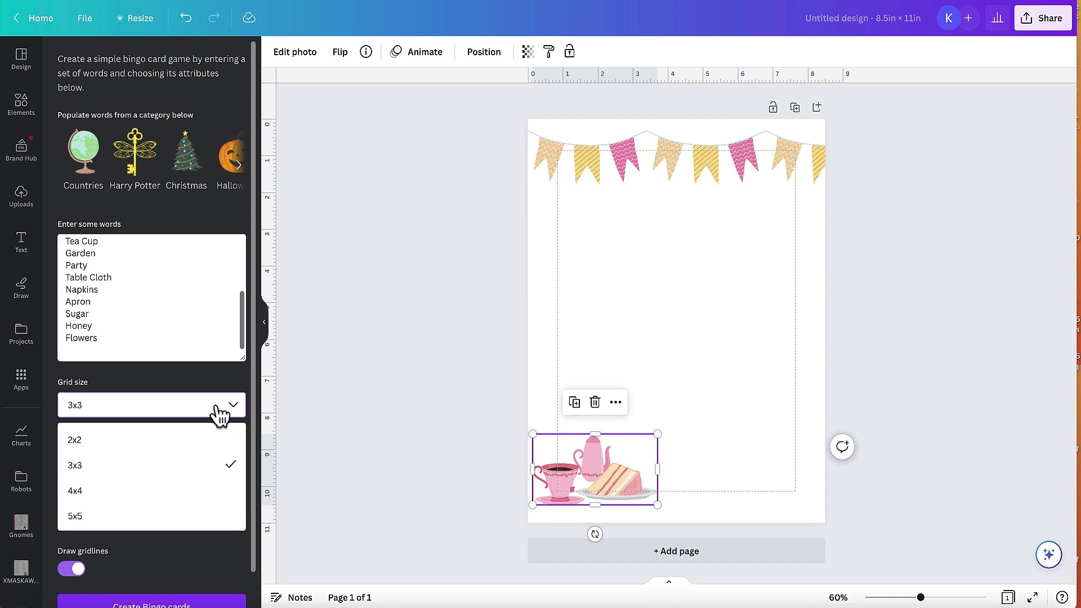
click(147, 504)
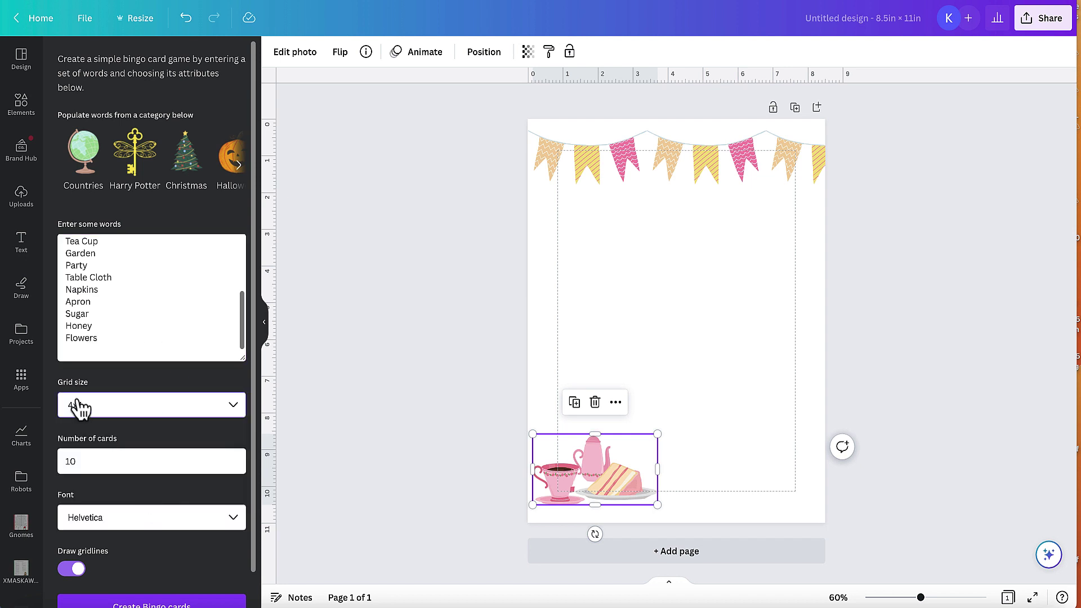
click(191, 418)
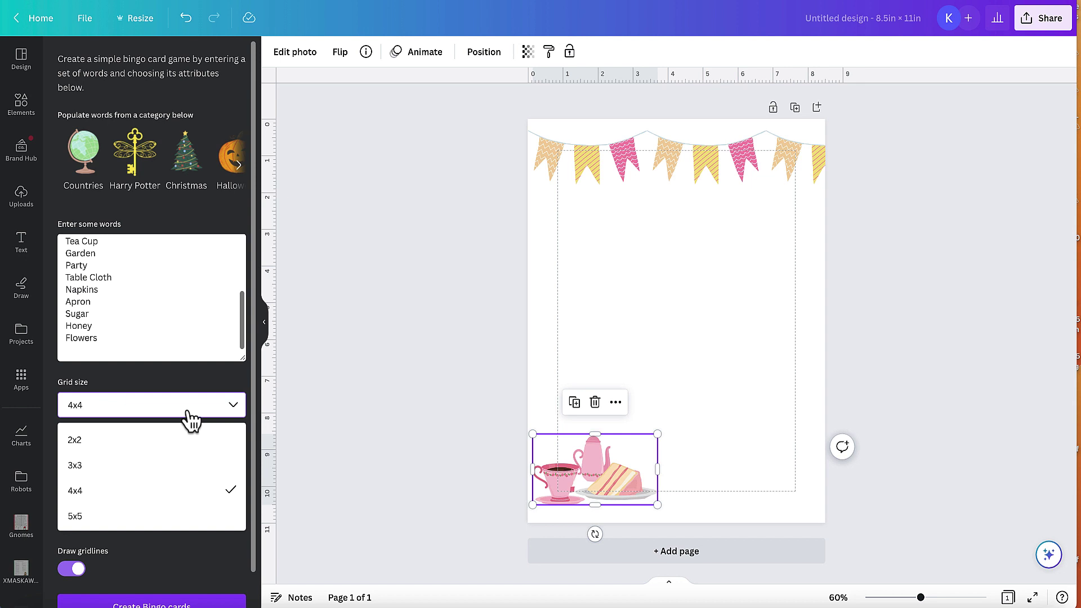
click(195, 378)
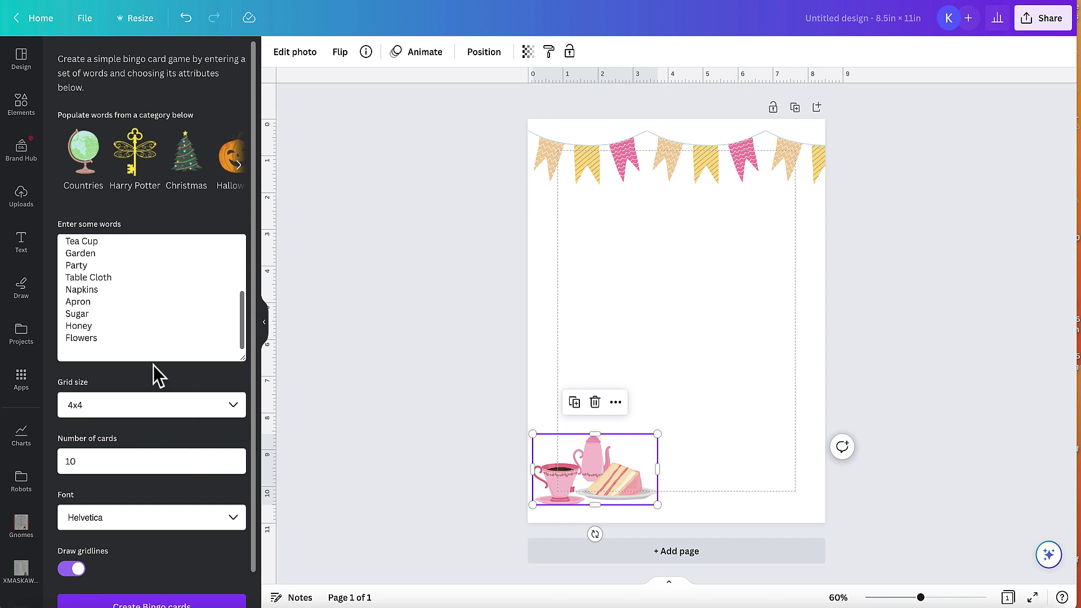
Step: Choose the Gill Sans font, keep gridlines on, and generate the bingo cards
click(172, 523)
scroll(161, 555, down, 2)
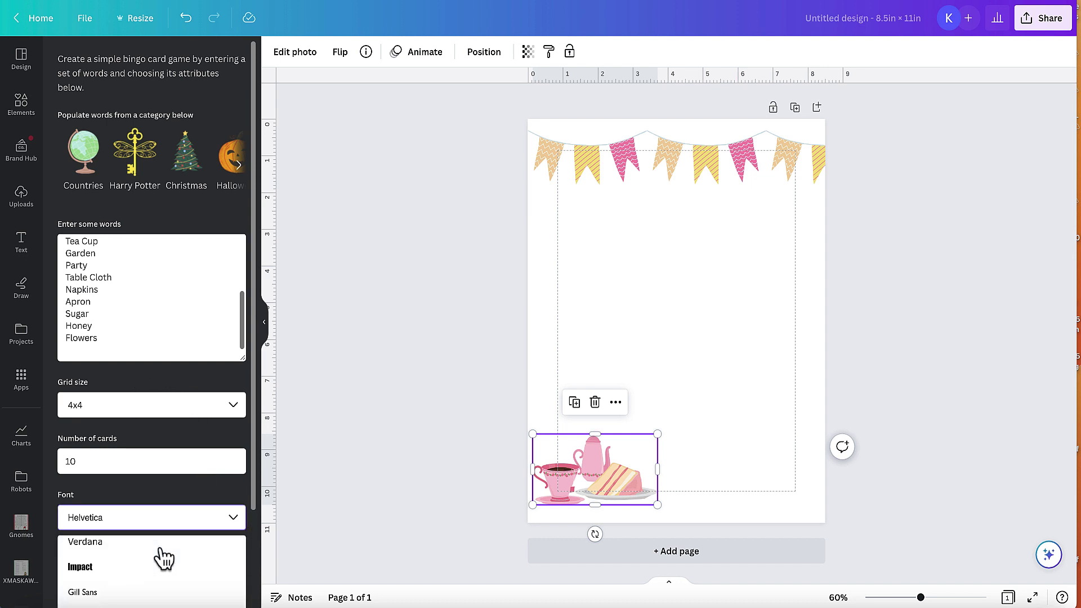
scroll(162, 558, down, 1)
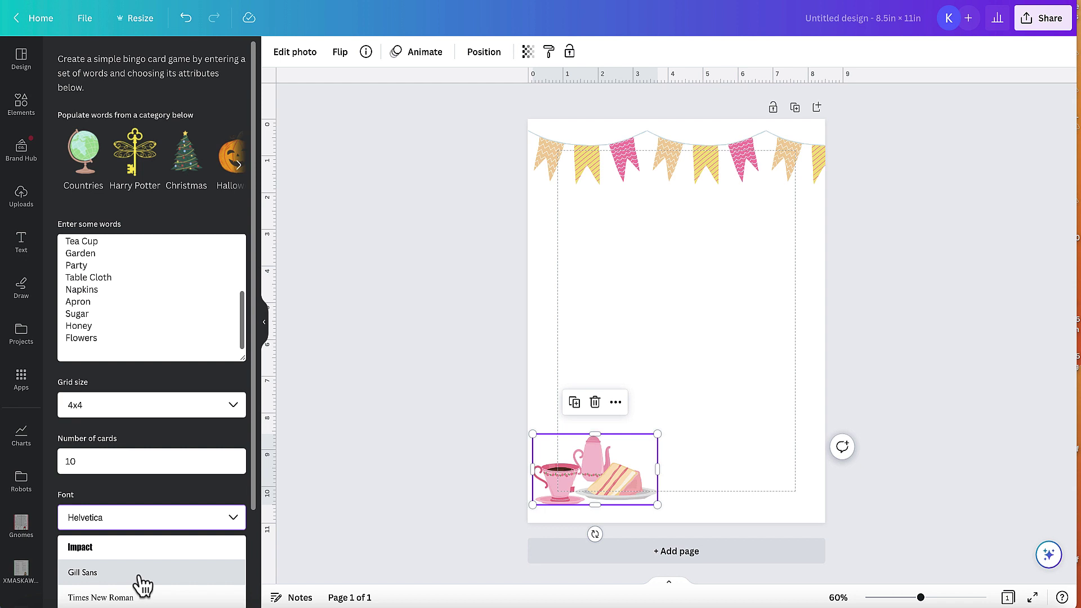
click(142, 573)
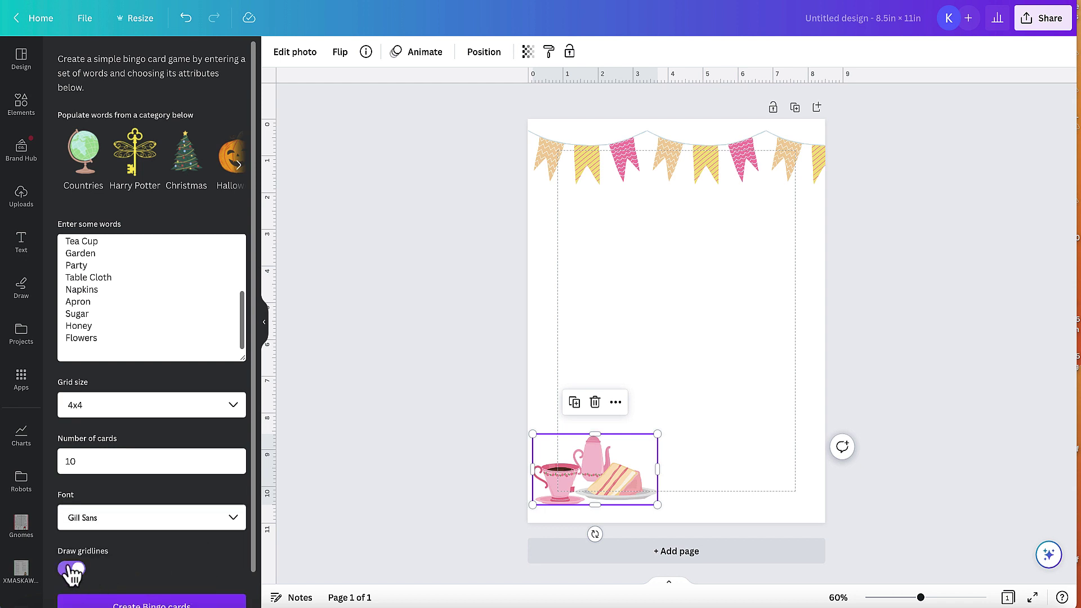
scroll(99, 560, down, 1)
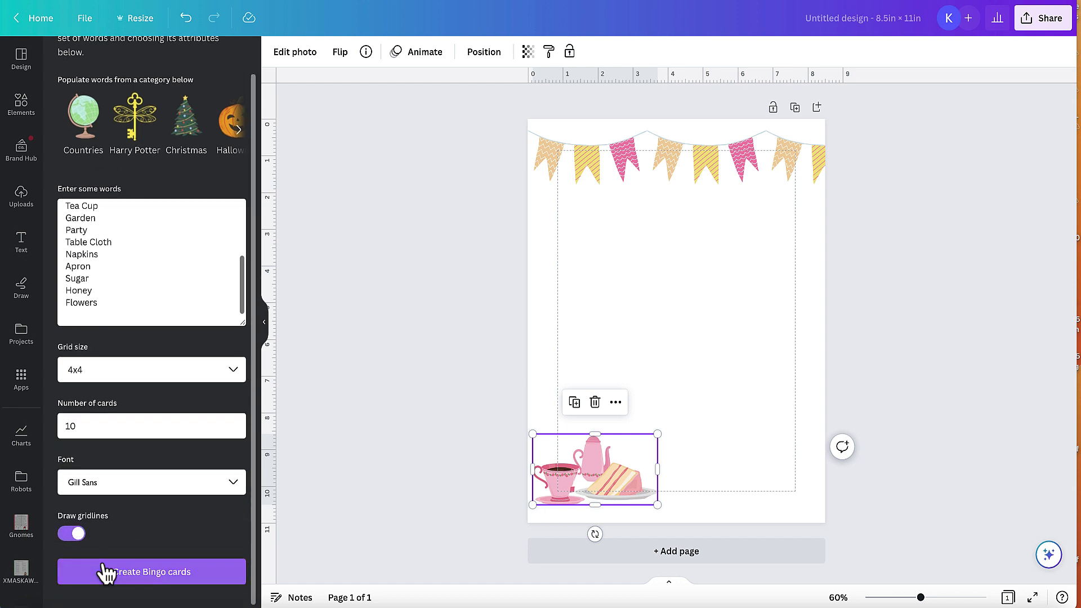
click(70, 534)
click(68, 535)
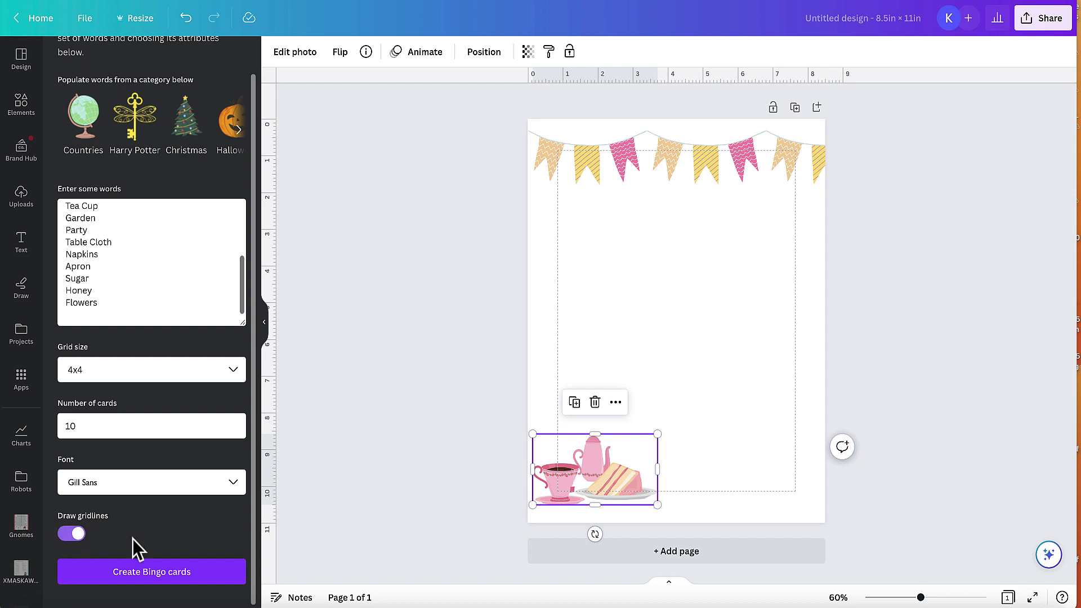
click(135, 572)
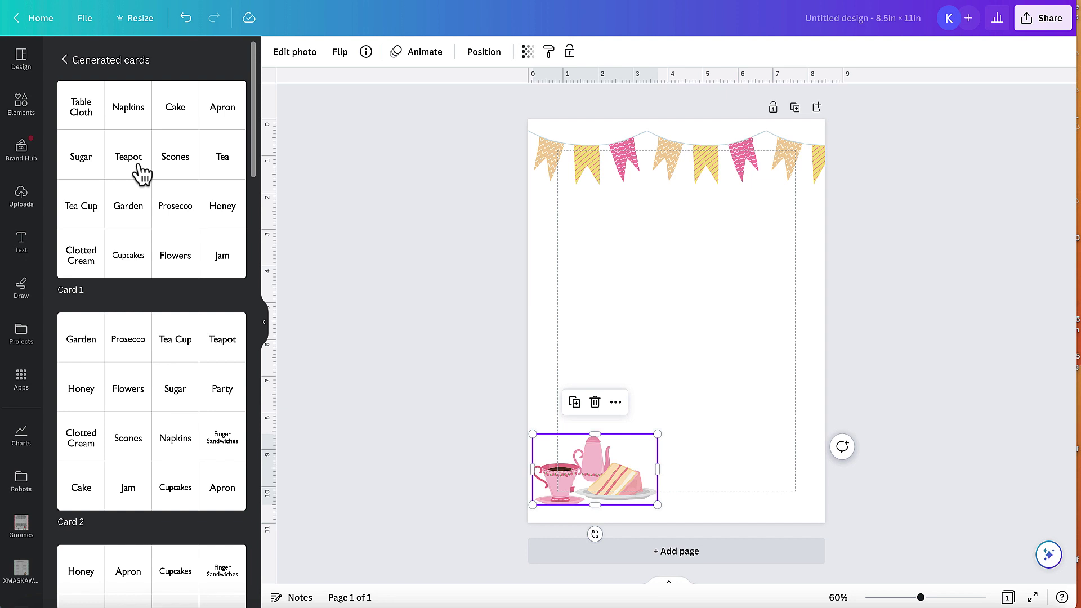
Step: Place Card 1 under the bunting and enlarge it to about 6.7 × 6.7 in
click(140, 174)
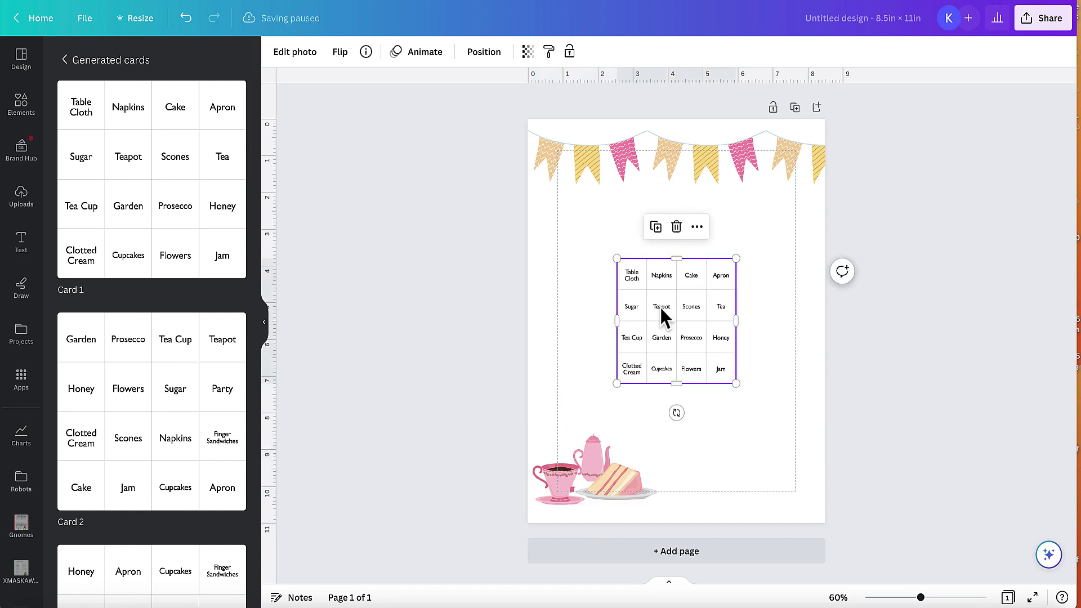
drag(661, 305, 611, 243)
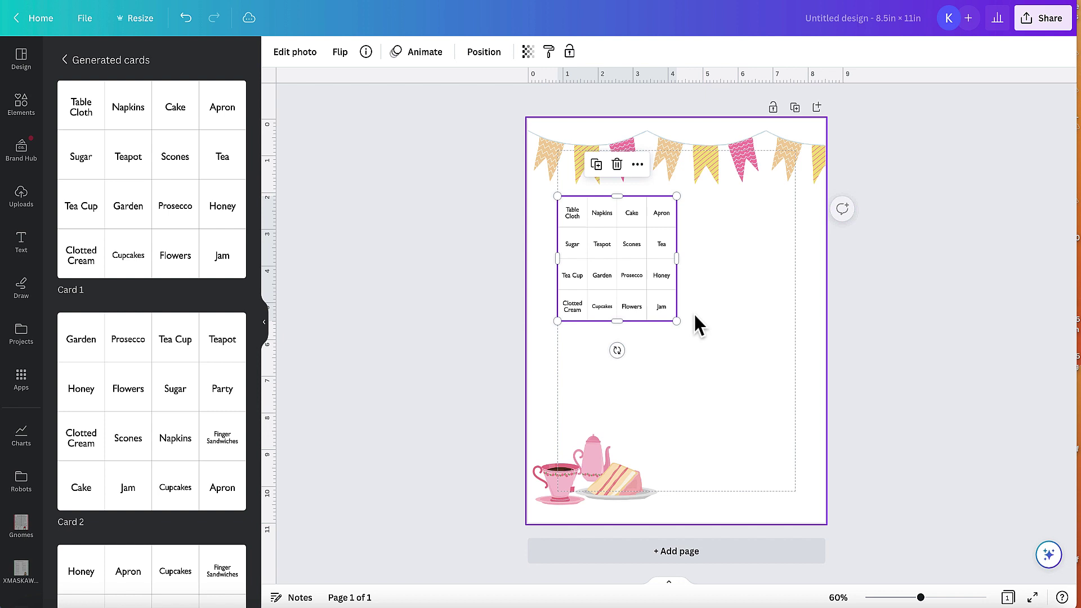
drag(693, 304, 808, 426)
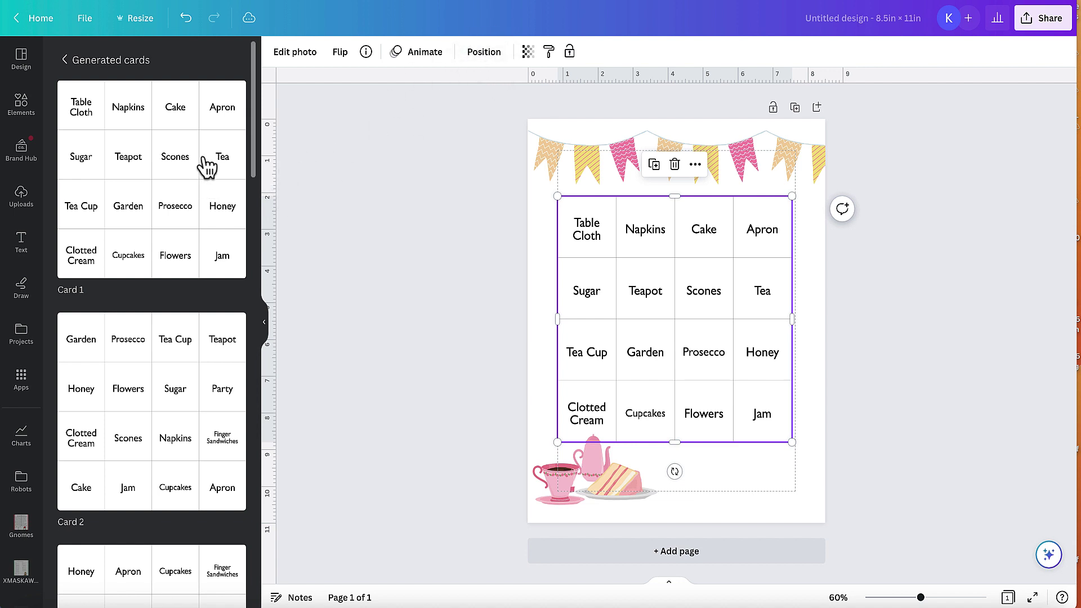
scroll(201, 228, down, 3)
scroll(198, 234, up, 1)
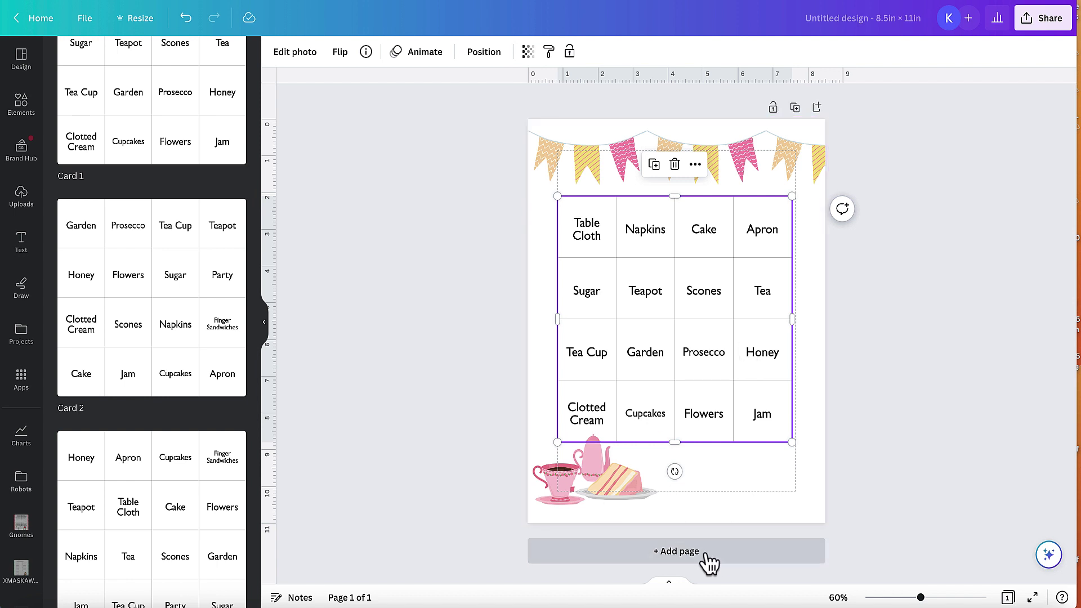
Step: Duplicate the page and put Card 2 on Page 2, enlarged to about 6.8 in
click(795, 108)
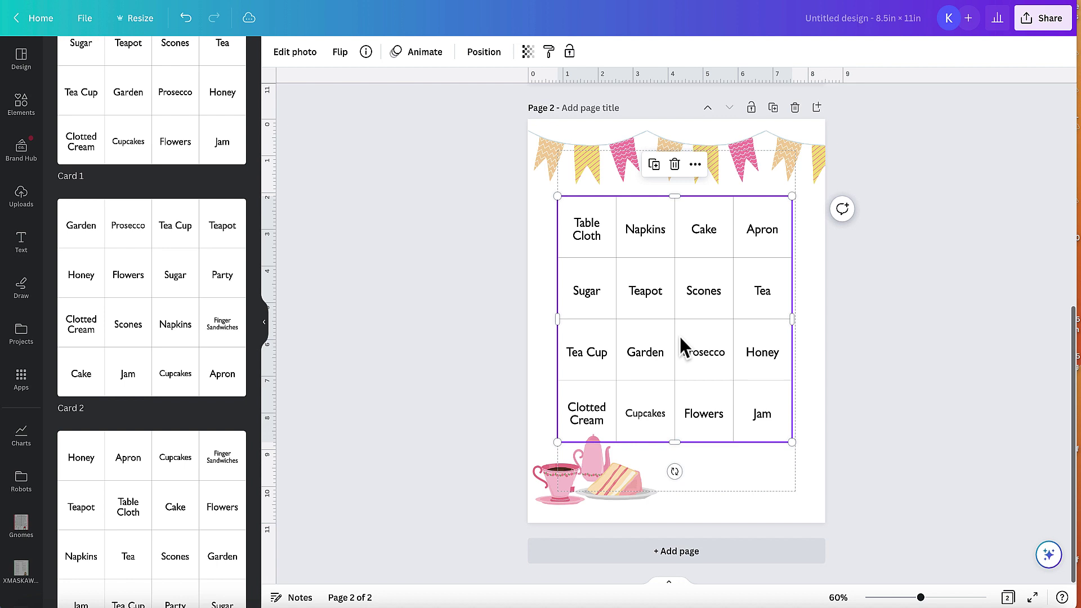
key(Delete)
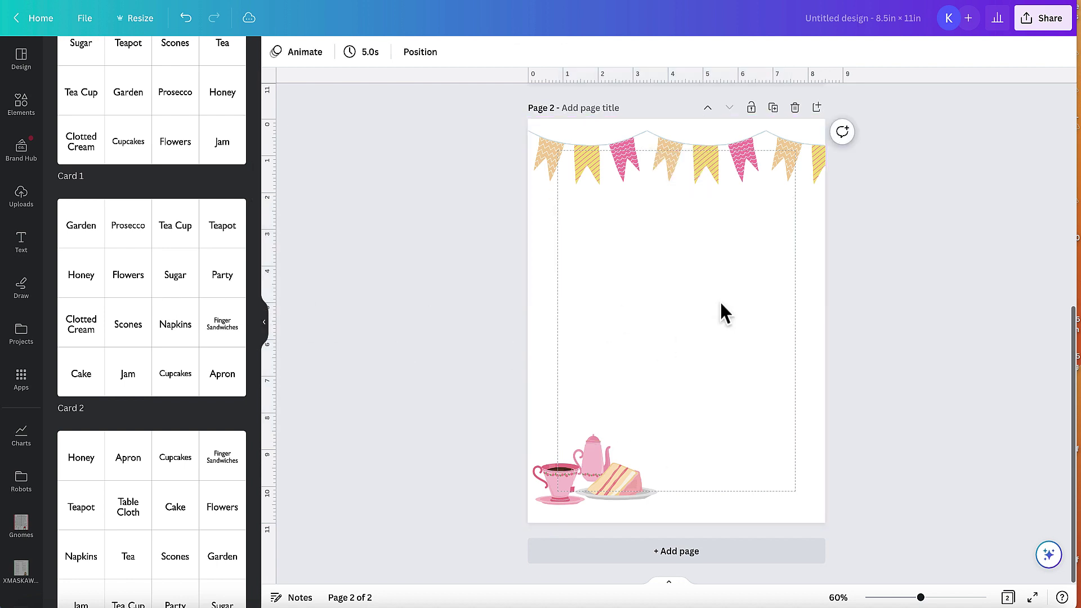
key(ctrl+z)
drag(657, 297, 601, 236)
drag(666, 314, 816, 422)
Step: Compare against the Page 1 card and nudge the Page 2 card to centre it
scroll(826, 307, up, 2)
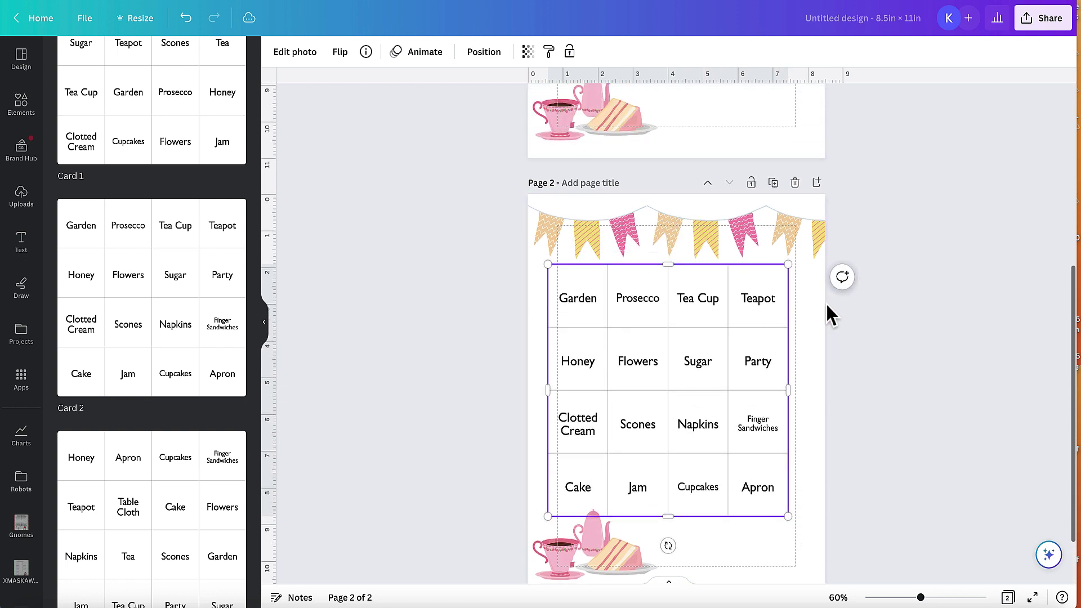
scroll(826, 302, up, 4)
click(737, 143)
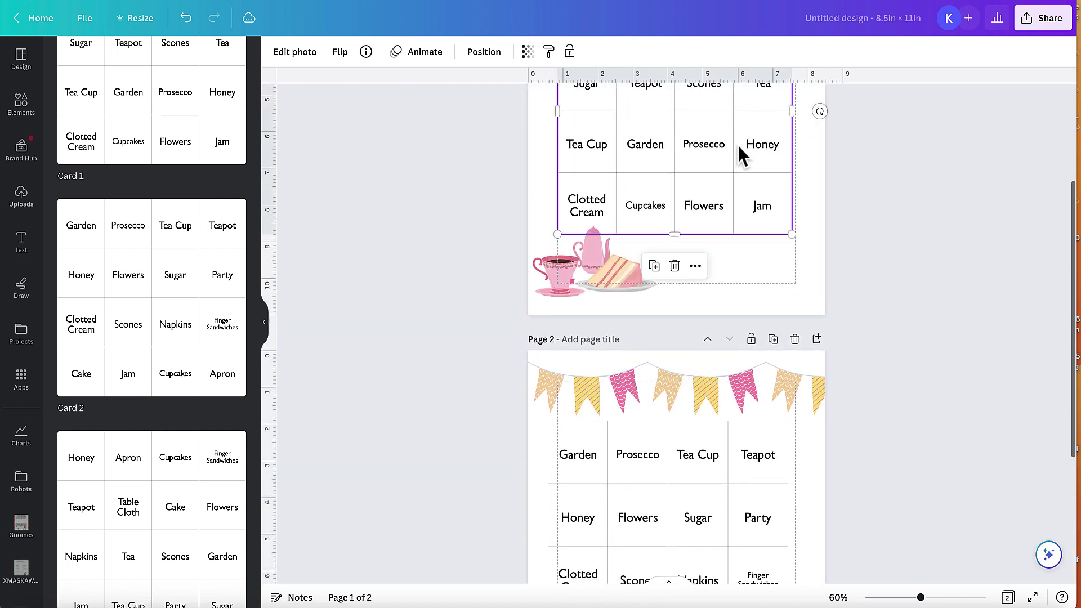
scroll(737, 143, up, 4)
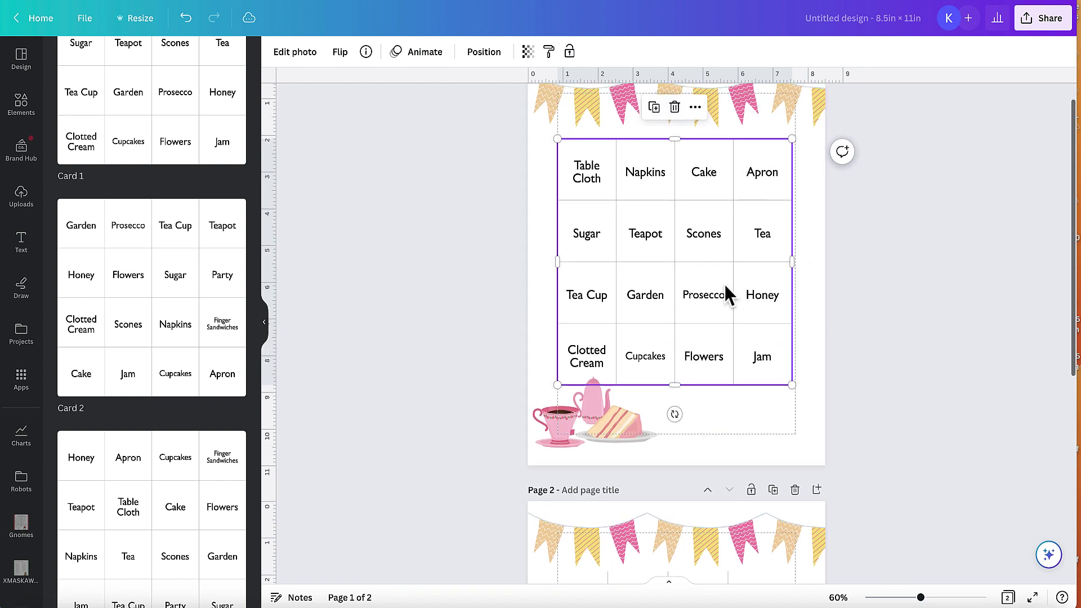
scroll(732, 285, down, 1)
scroll(746, 286, up, 2)
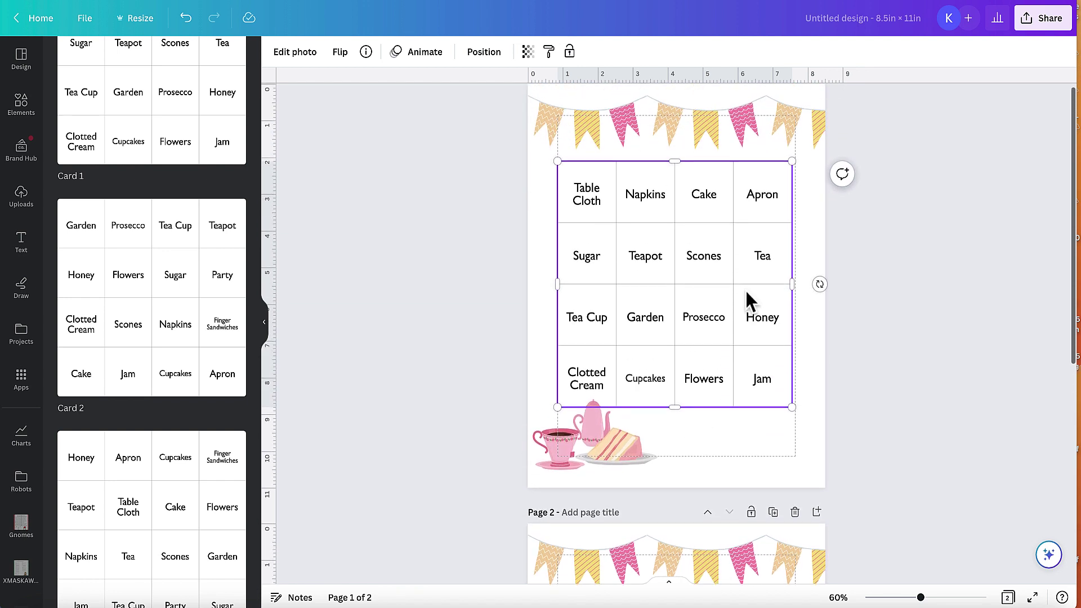
click(696, 136)
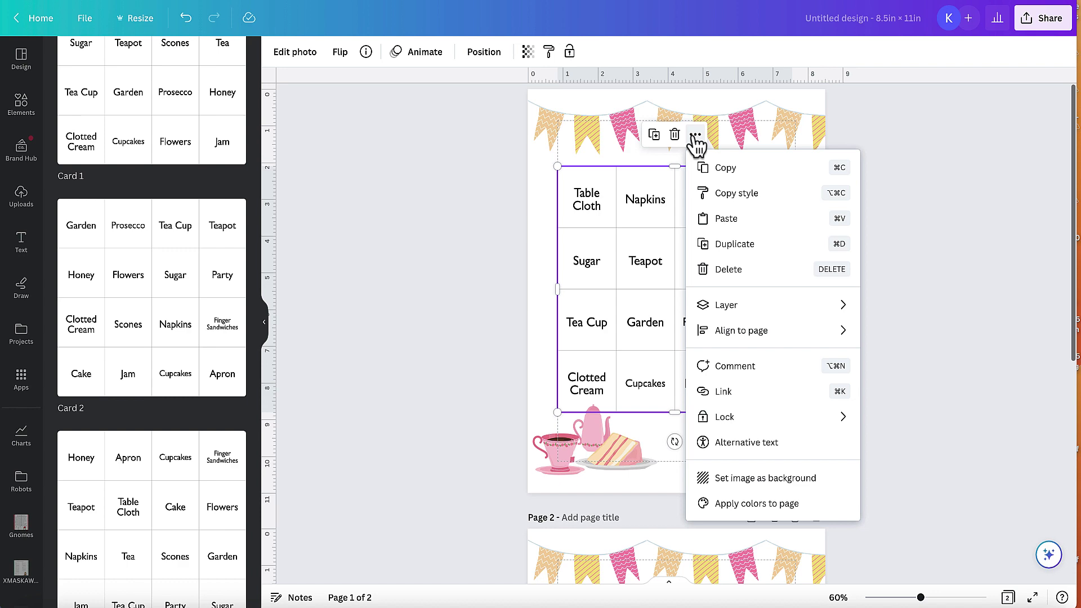
click(841, 319)
scroll(715, 447, down, 8)
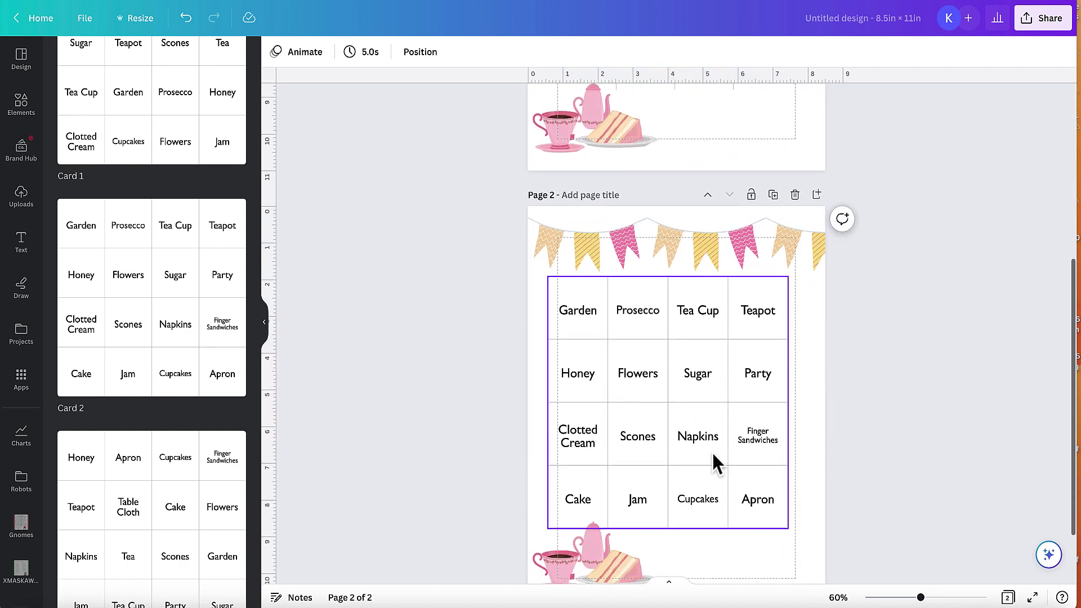
drag(666, 434, 661, 439)
scroll(676, 446, down, 3)
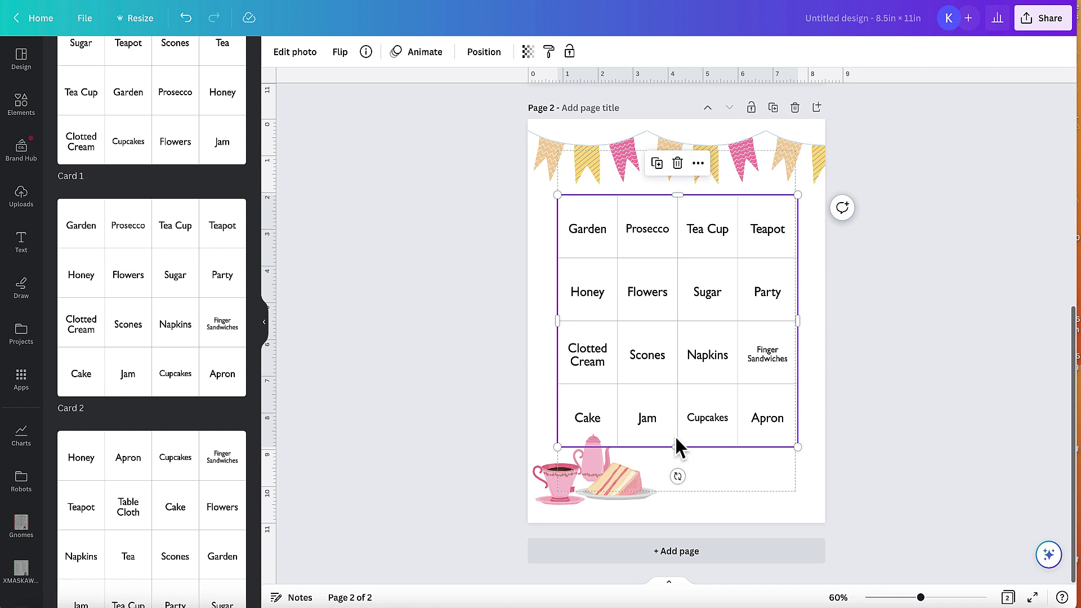
scroll(805, 211, up, 2)
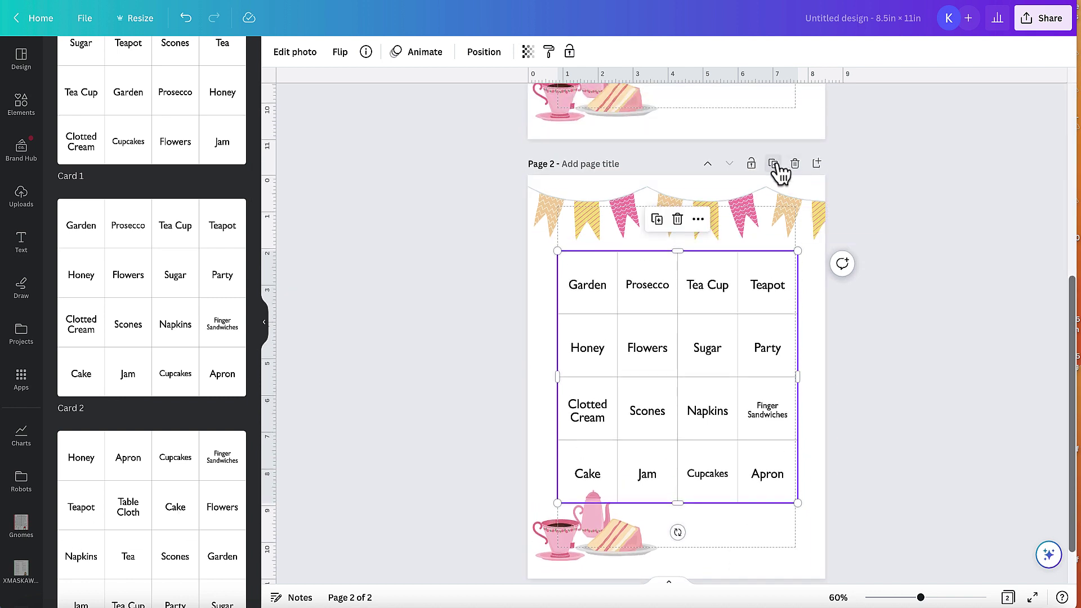
Step: Duplicate Page 2 and lay Card 3 over its grid, enlarged to 6.8 × 6.8 in
click(775, 165)
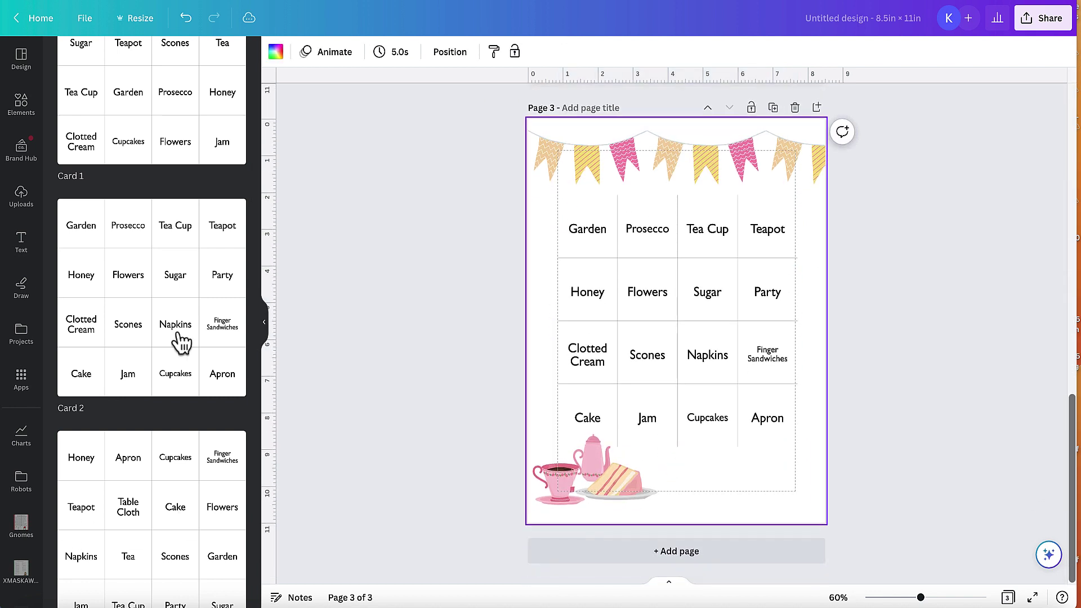
click(151, 511)
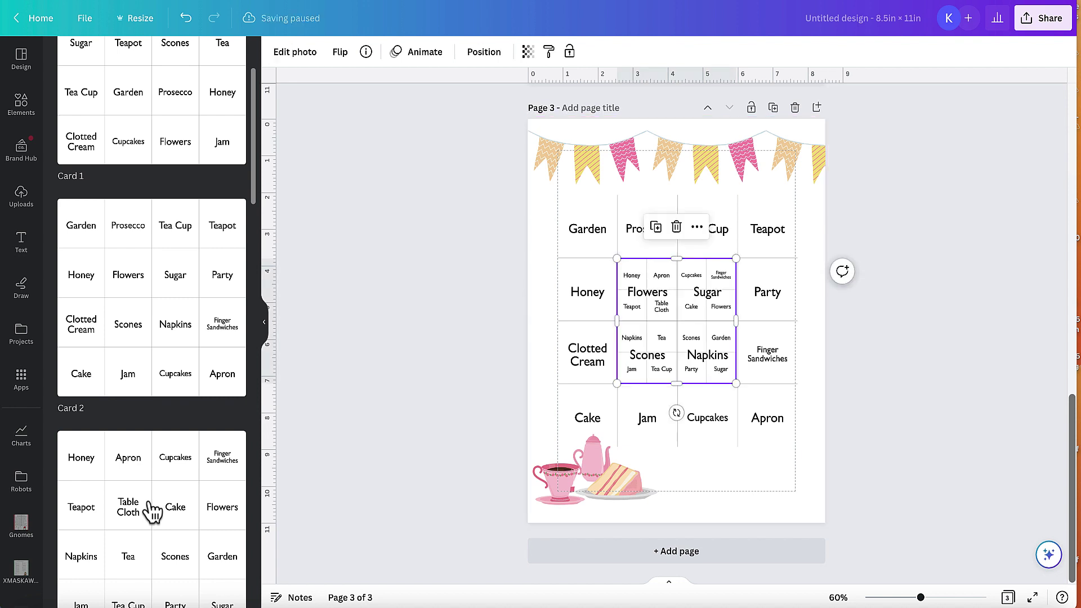
drag(674, 285, 620, 228)
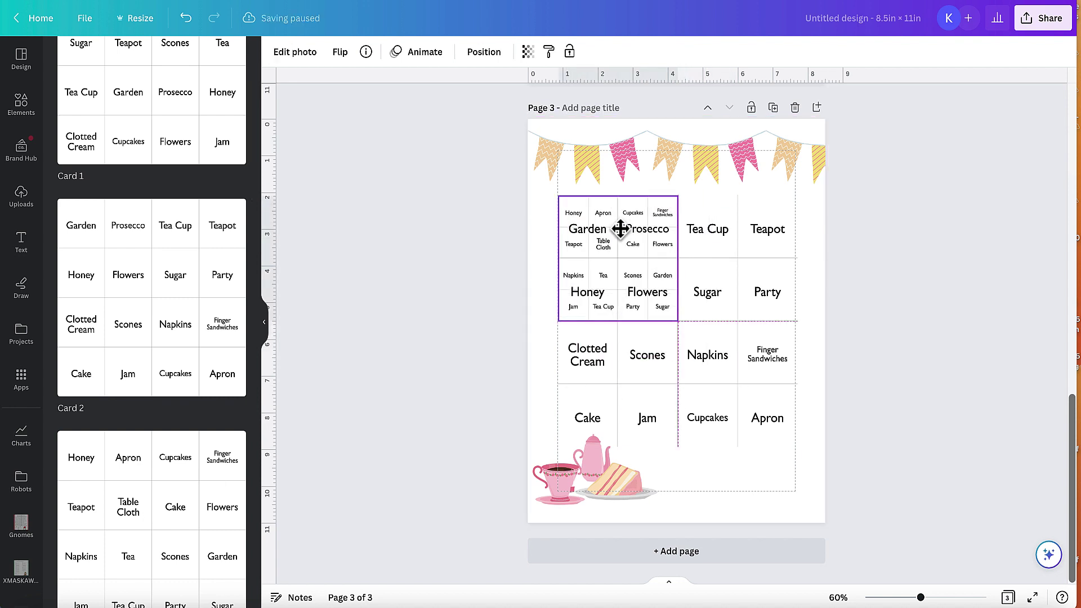
drag(679, 322, 803, 439)
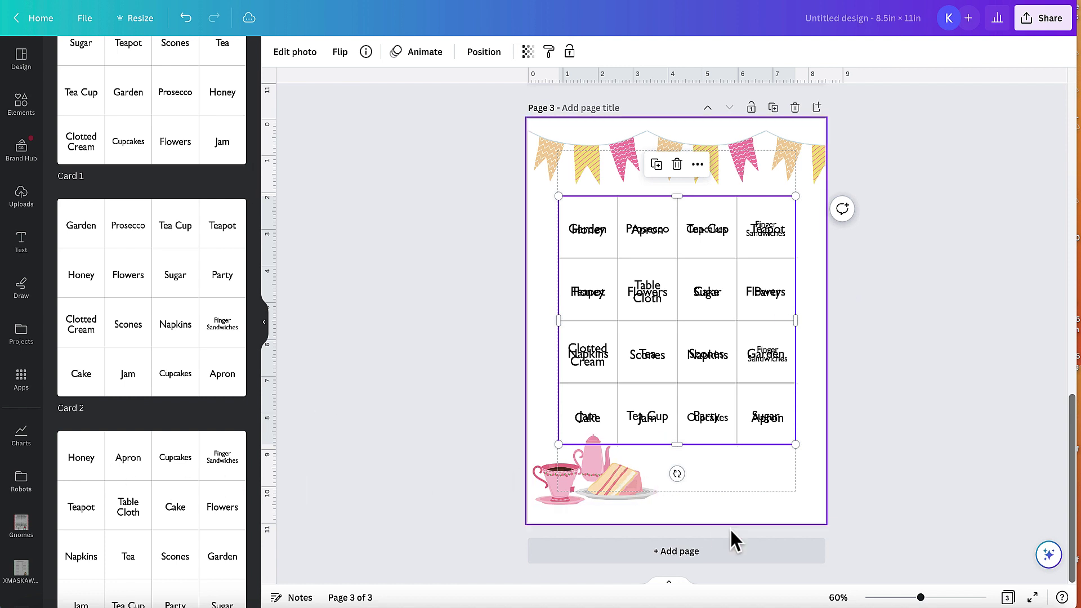
click(712, 557)
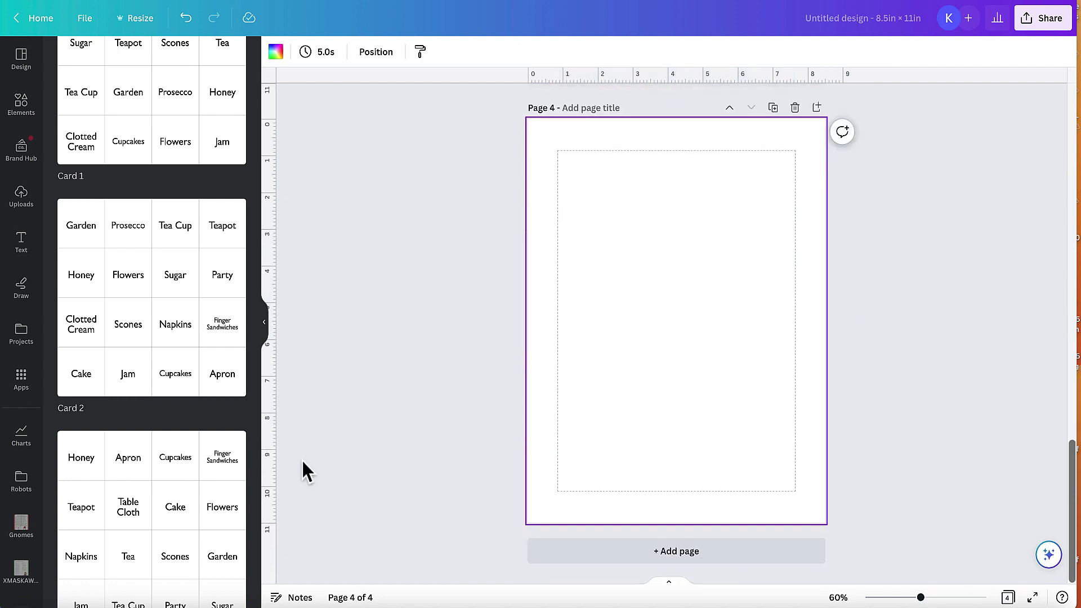
scroll(763, 309, up, 4)
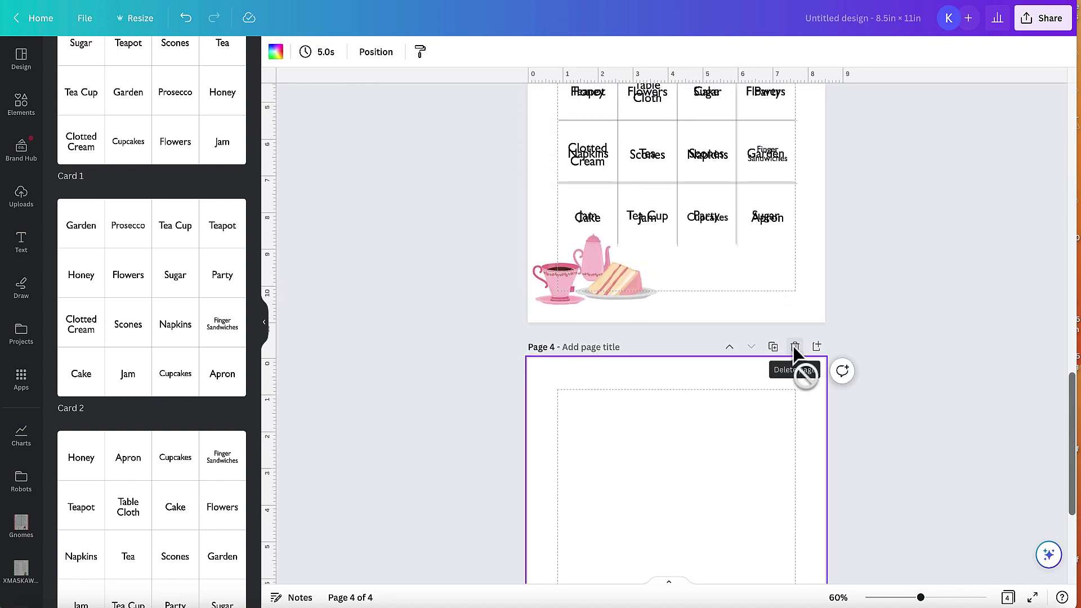
click(795, 348)
scroll(817, 271, up, 2)
click(773, 244)
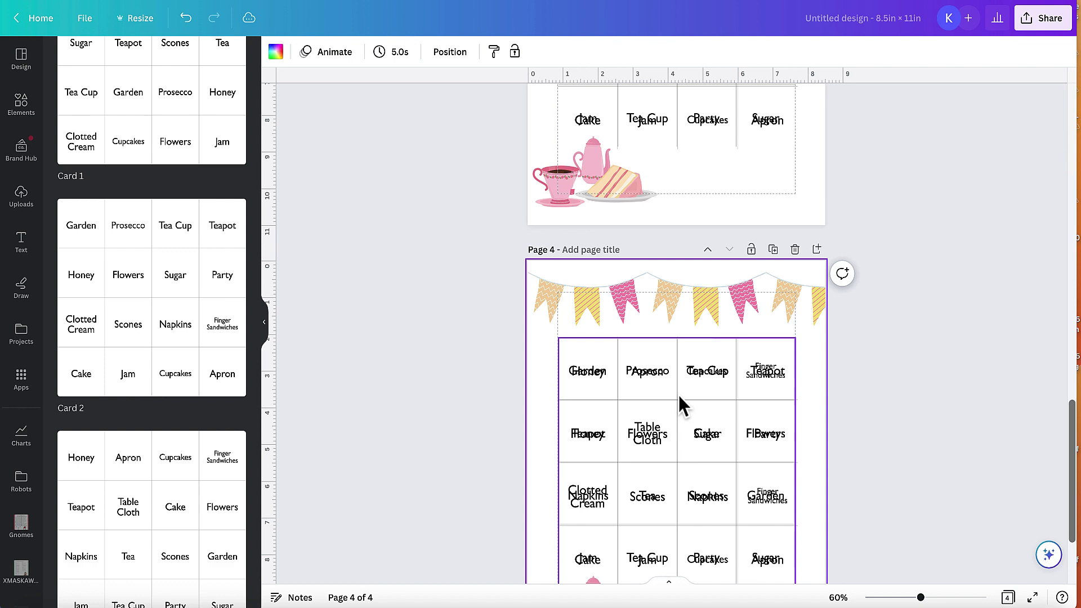
click(678, 395)
key(Delete)
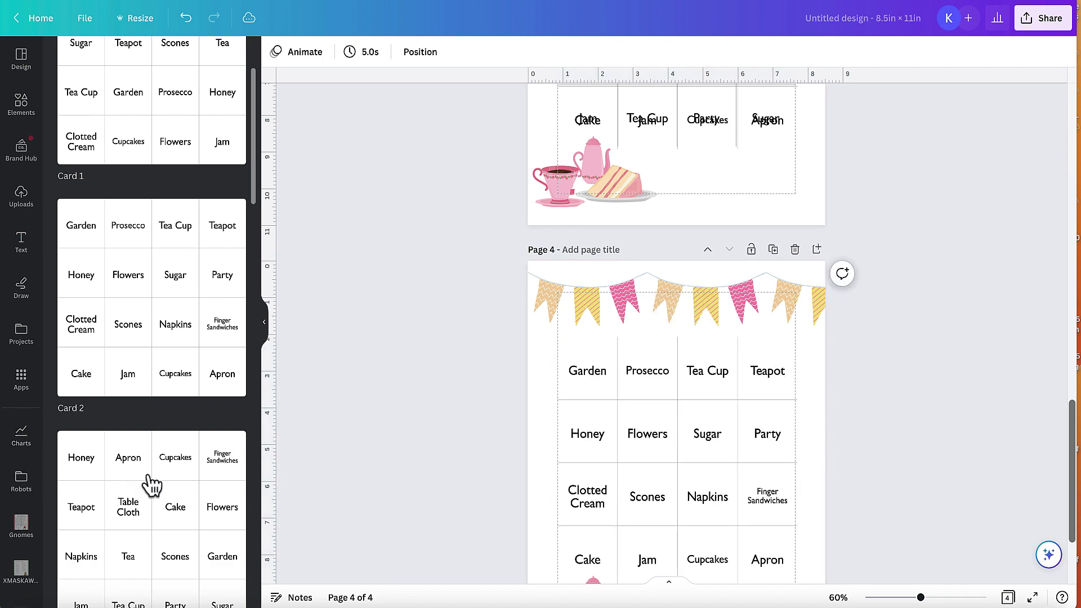
scroll(151, 485, down, 2)
scroll(126, 505, down, 5)
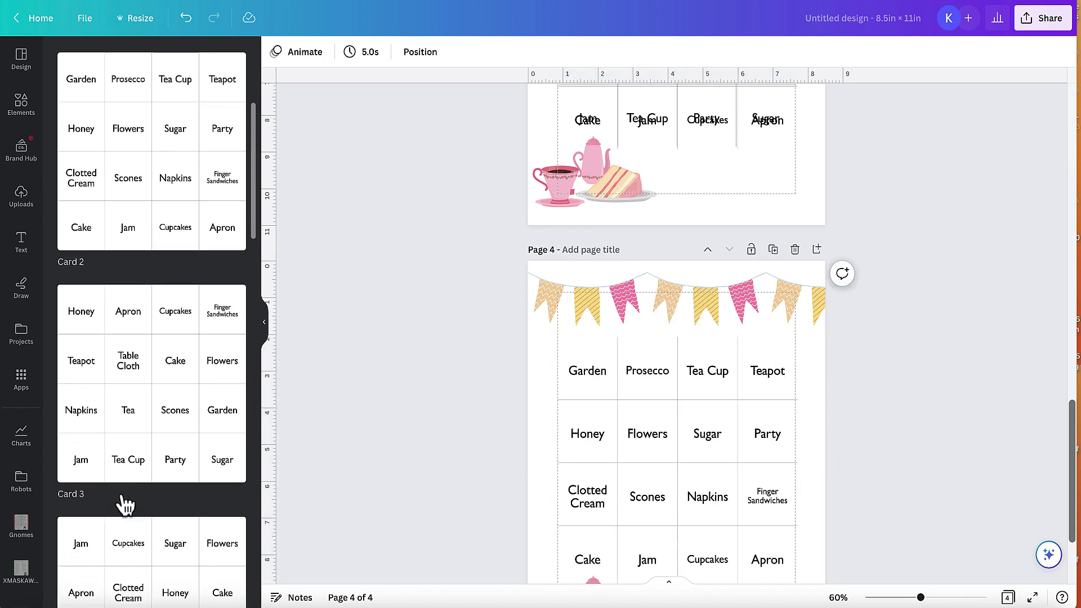
scroll(643, 378, up, 8)
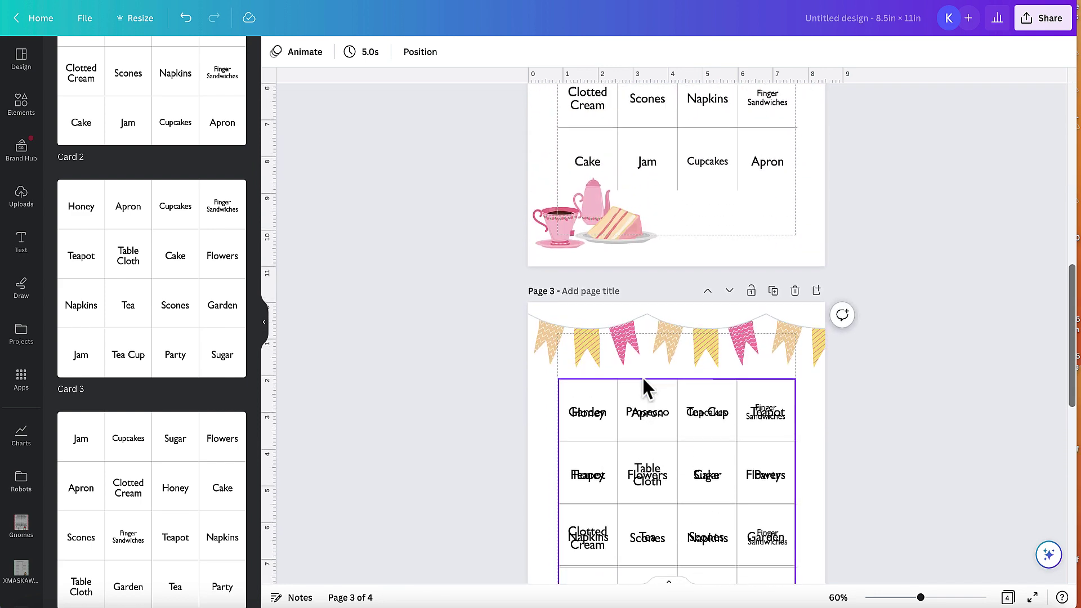
scroll(643, 377, up, 10)
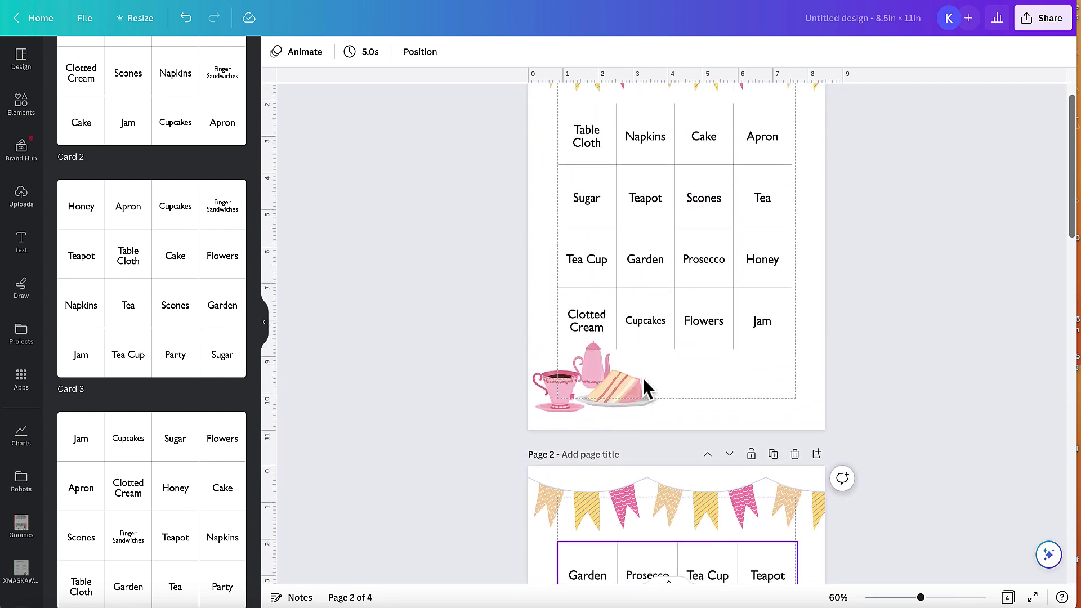
scroll(643, 377, down, 15)
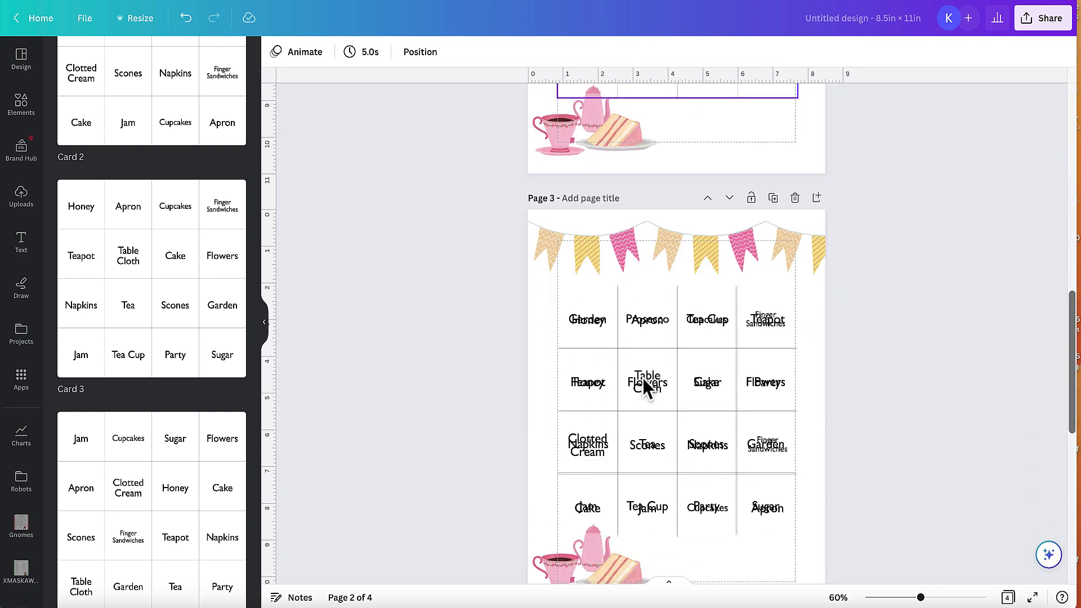
scroll(644, 378, down, 3)
scroll(643, 378, down, 5)
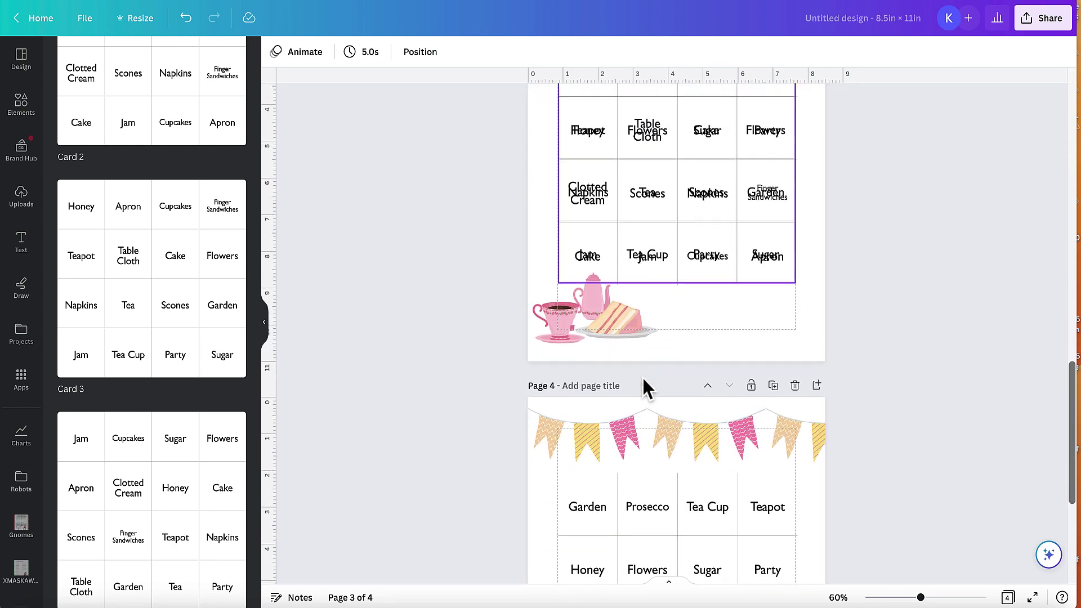
scroll(644, 378, down, 5)
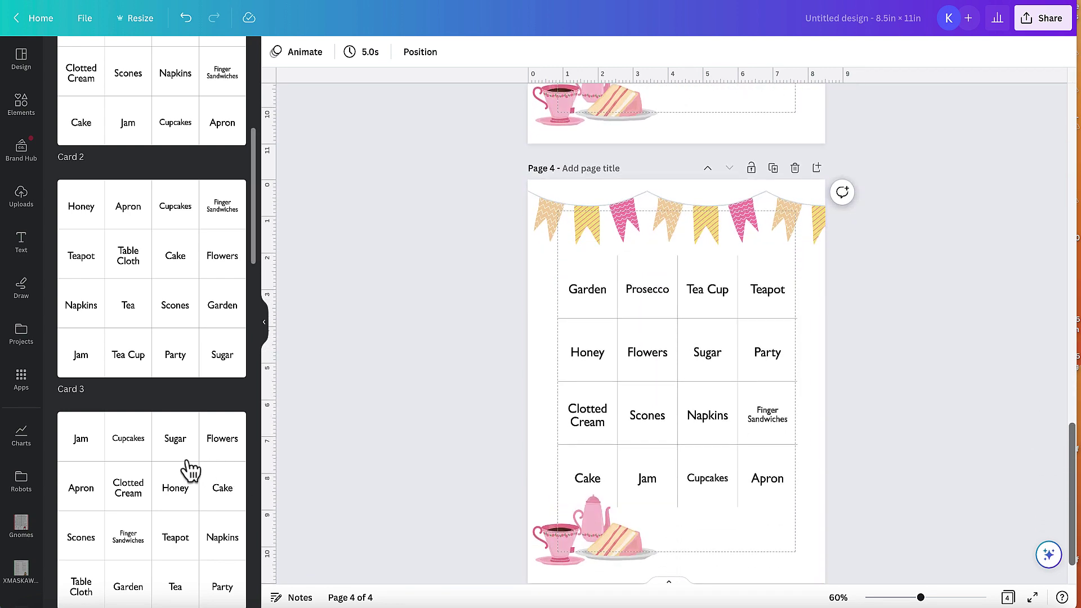
Step: Insert the fourth card on Page 4 and enlarge it to 6.8 × 6.8 over the table
click(176, 471)
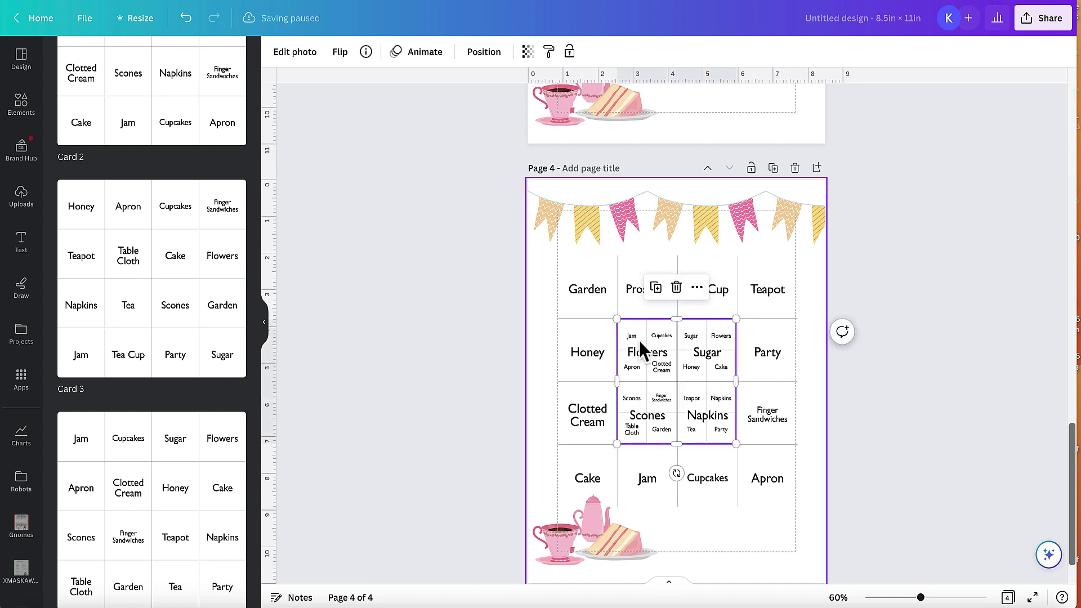
drag(684, 352, 624, 280)
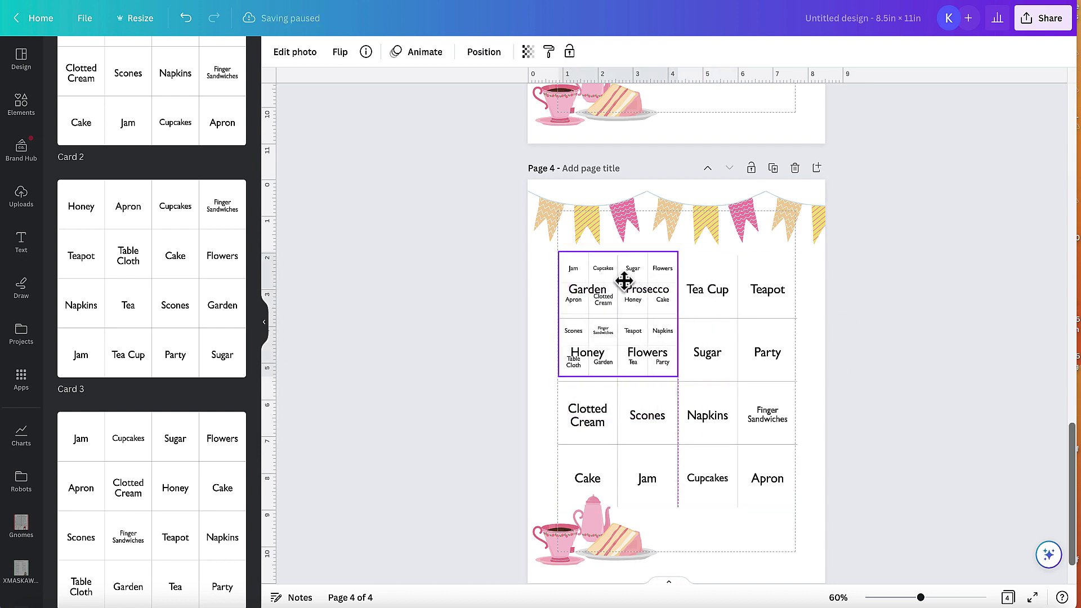
drag(678, 375, 796, 504)
click(876, 394)
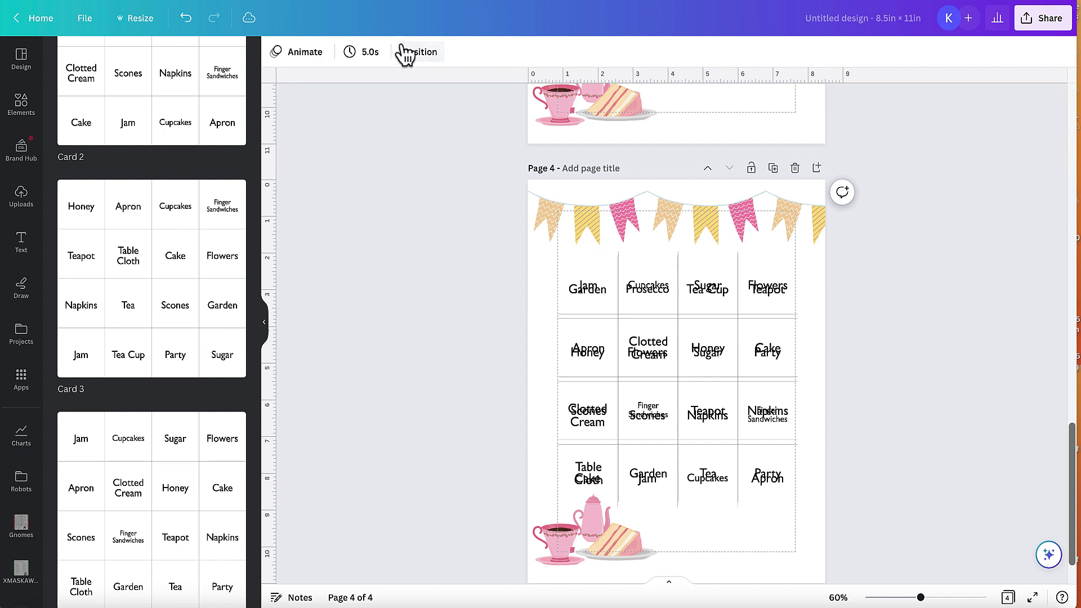
scroll(714, 218, up, 5)
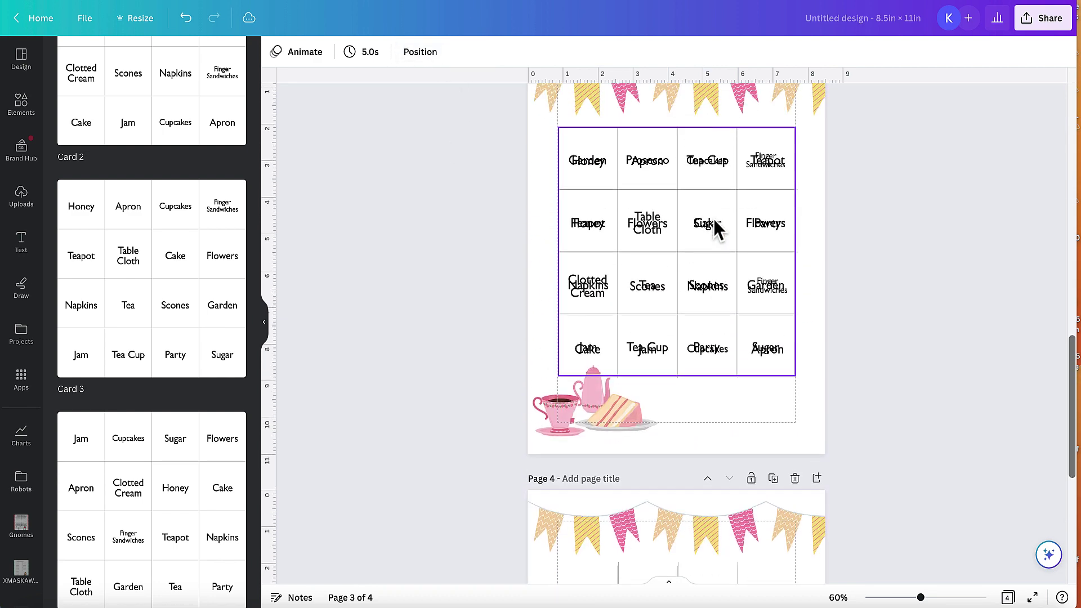
scroll(714, 218, up, 2)
click(693, 265)
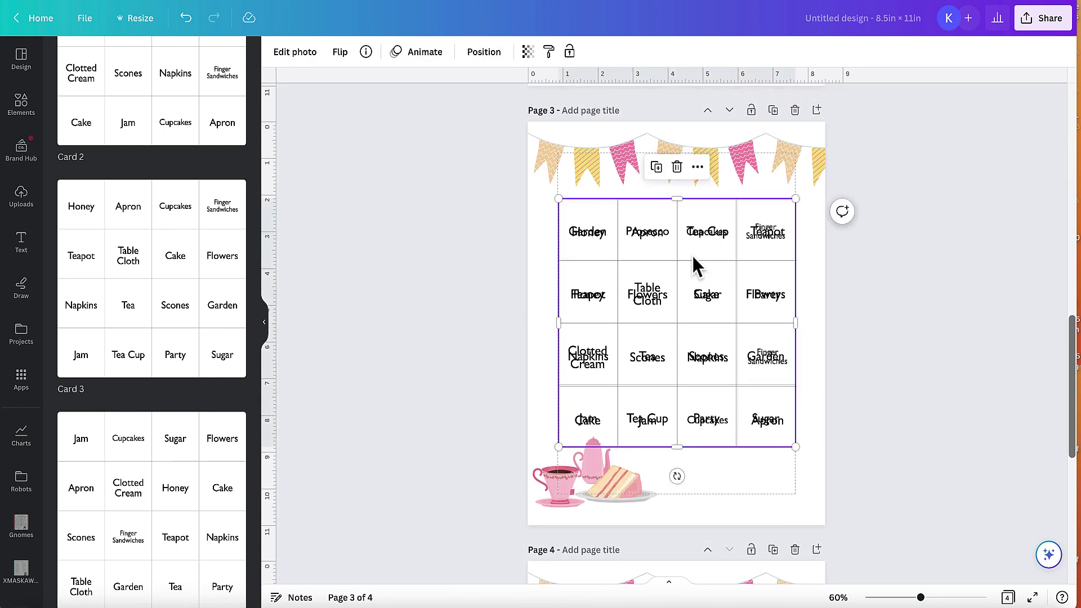
Step: Delete the old overlapping word grid on Page 3 from its Layers list
click(483, 54)
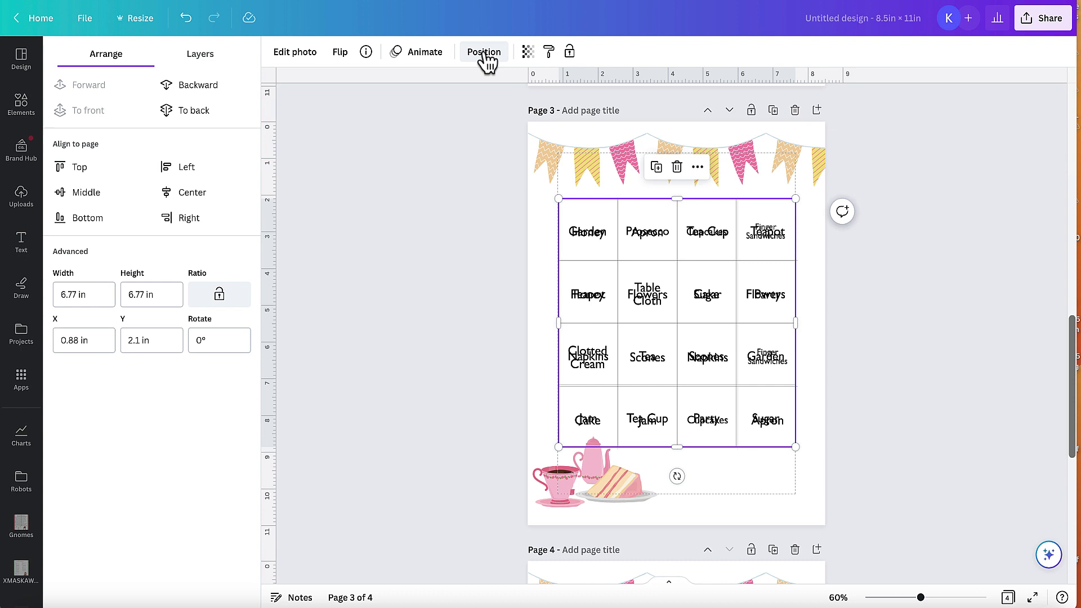
click(205, 58)
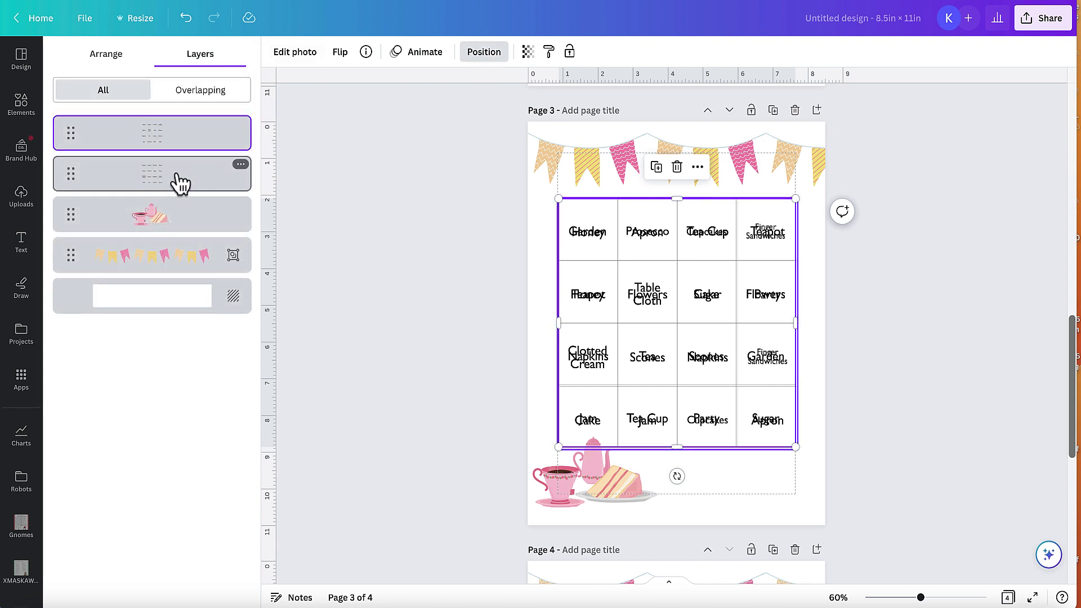
click(240, 165)
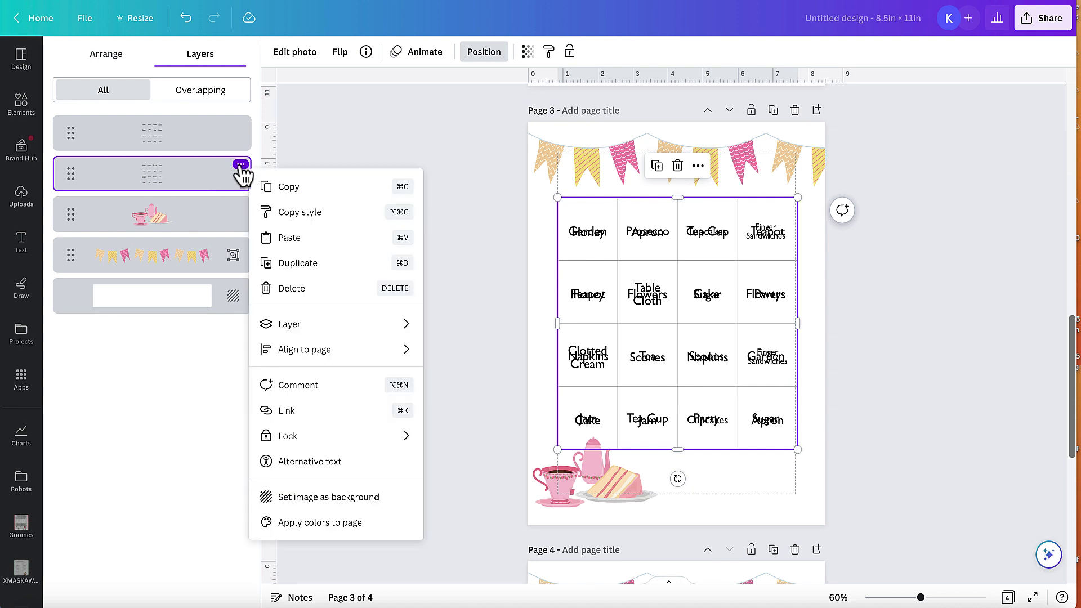
click(322, 289)
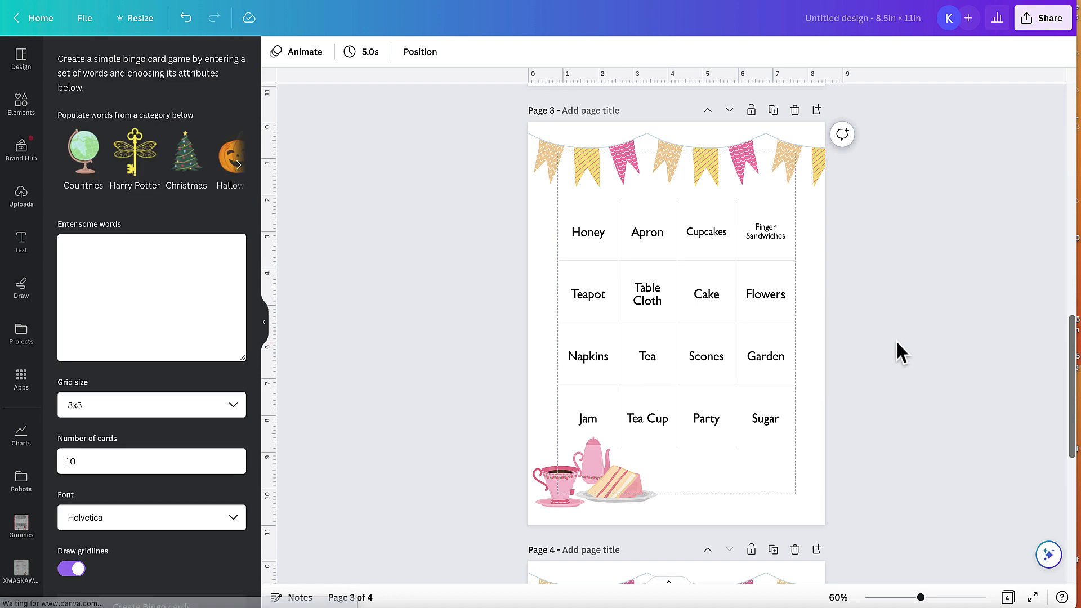
Step: Delete the old overlapping word grid on Page 4, leaving only its new bingo card
scroll(897, 343, down, 2)
scroll(897, 343, down, 5)
click(761, 417)
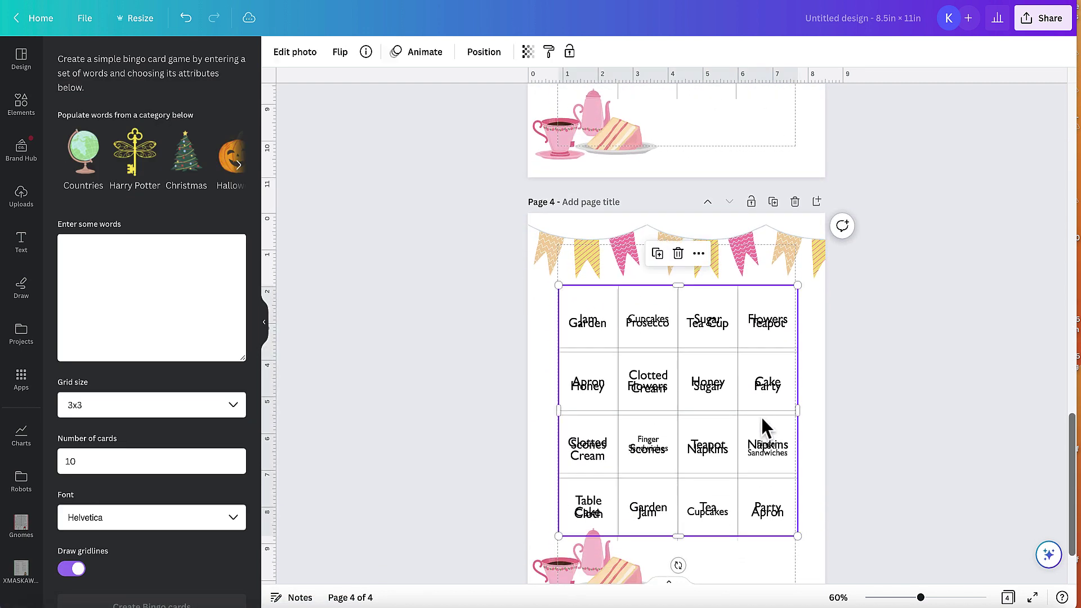
click(483, 52)
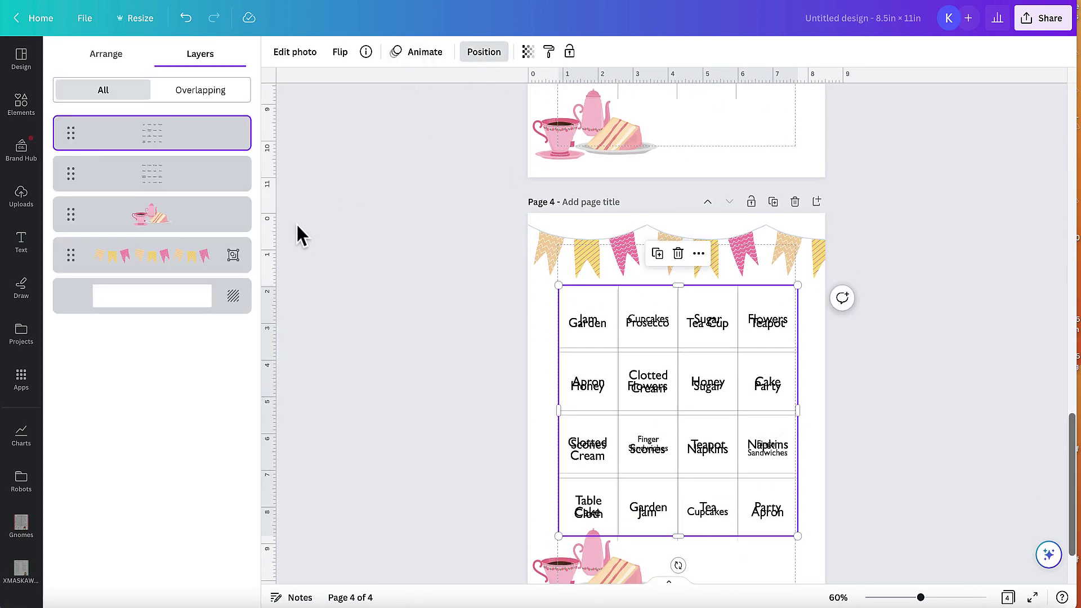
click(193, 187)
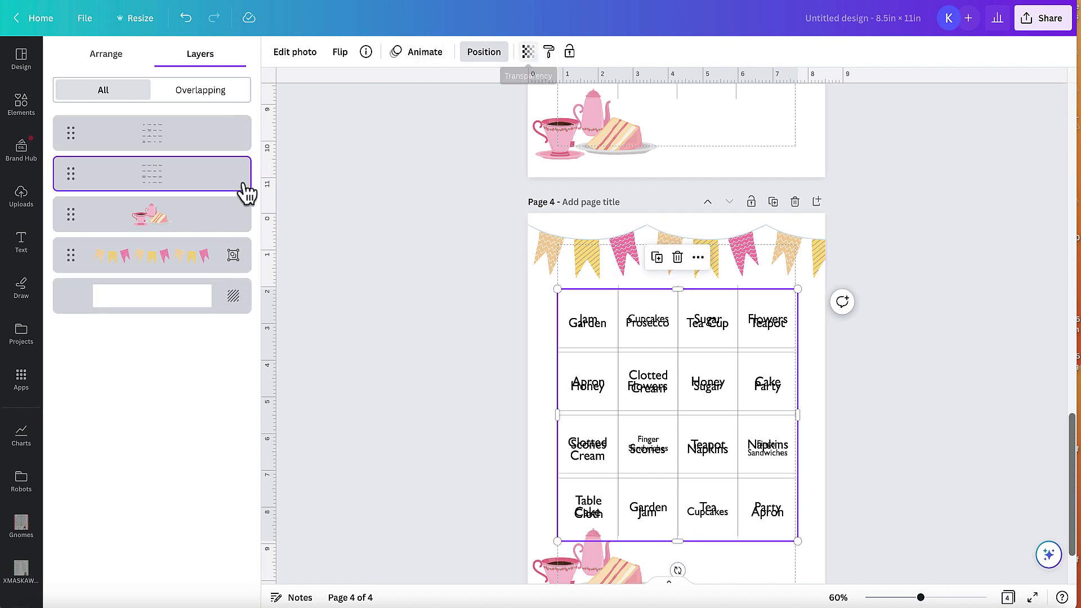
click(240, 165)
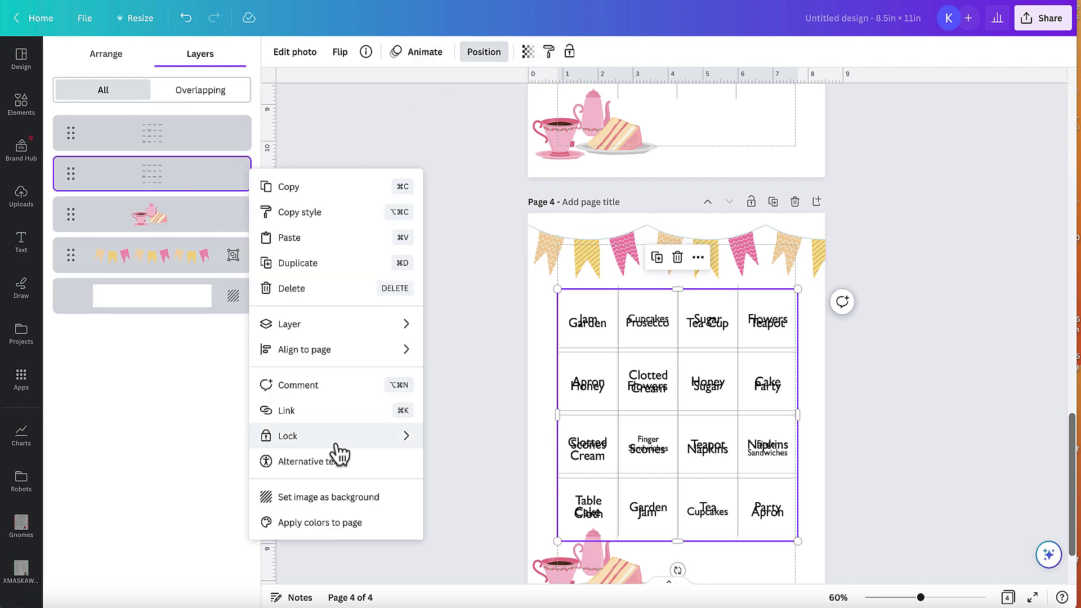
click(334, 290)
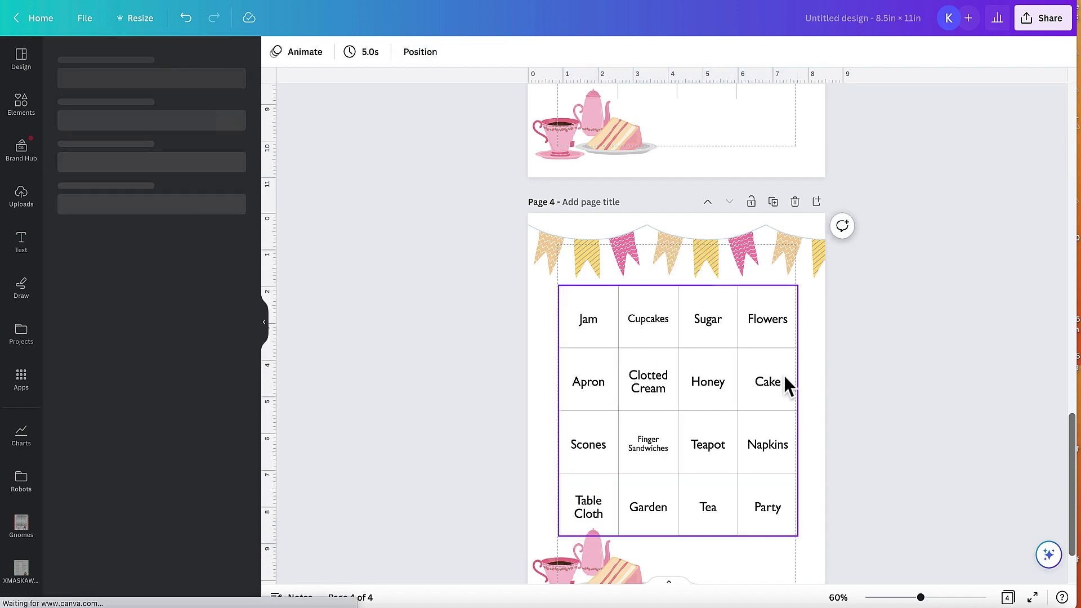
scroll(784, 376, down, 2)
click(873, 279)
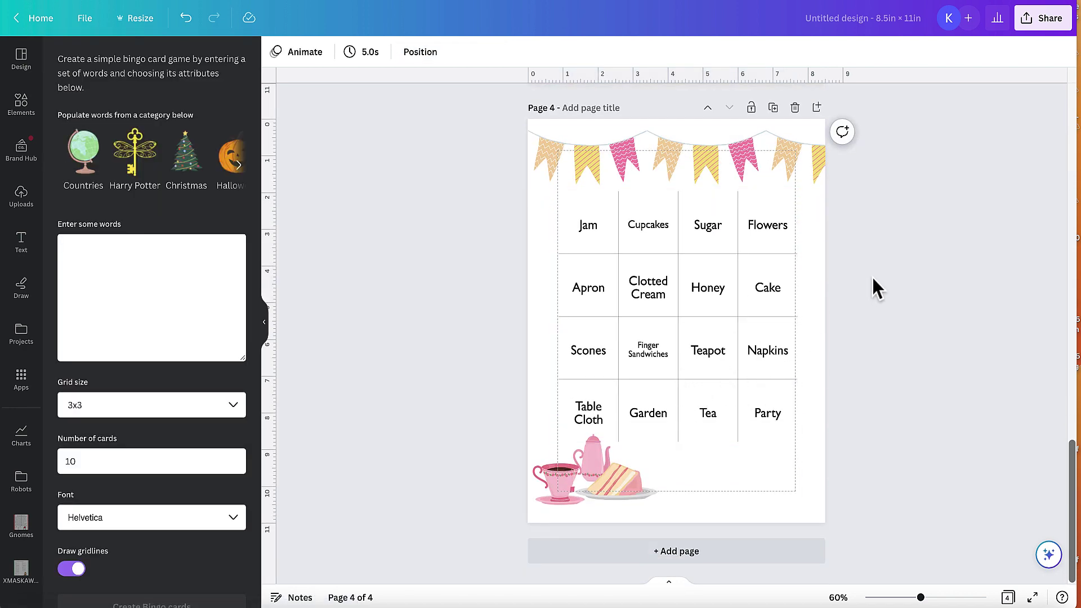
scroll(734, 293, up, 15)
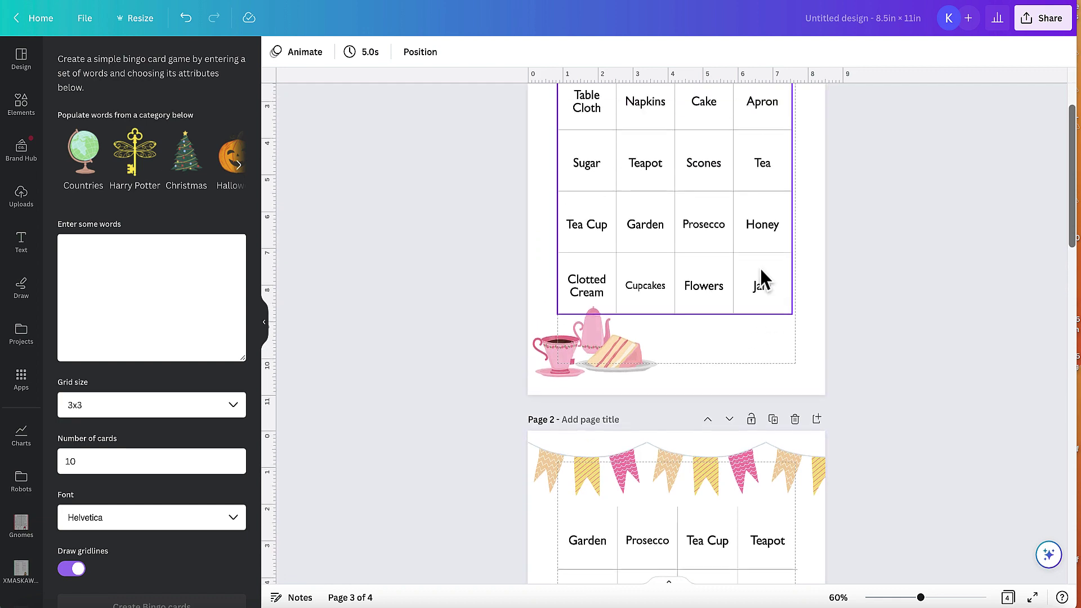
scroll(795, 241, up, 2)
scroll(795, 240, down, 2)
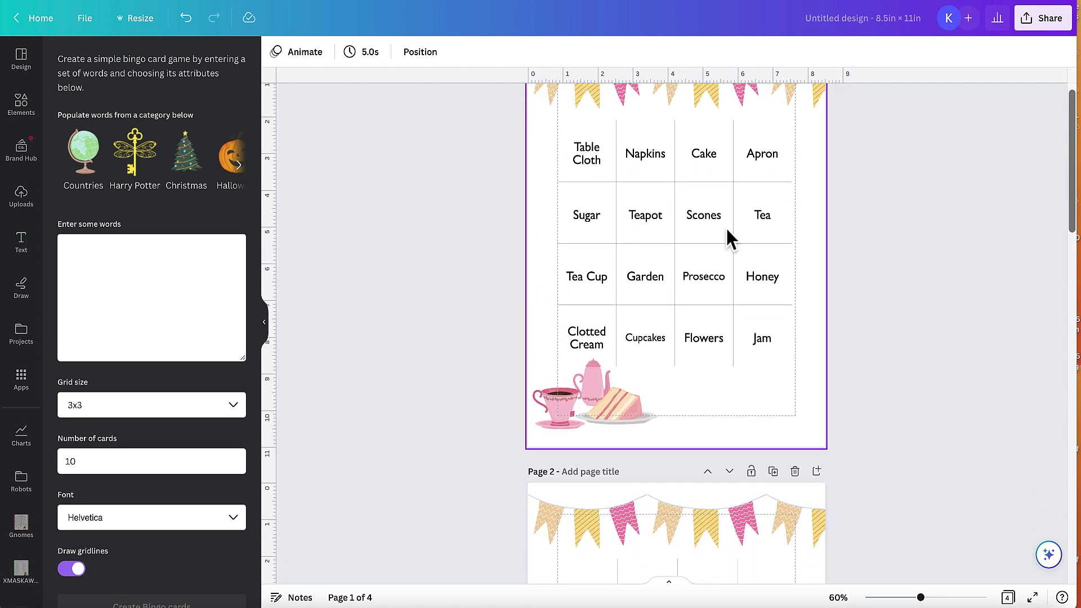
click(738, 218)
scroll(735, 215, down, 10)
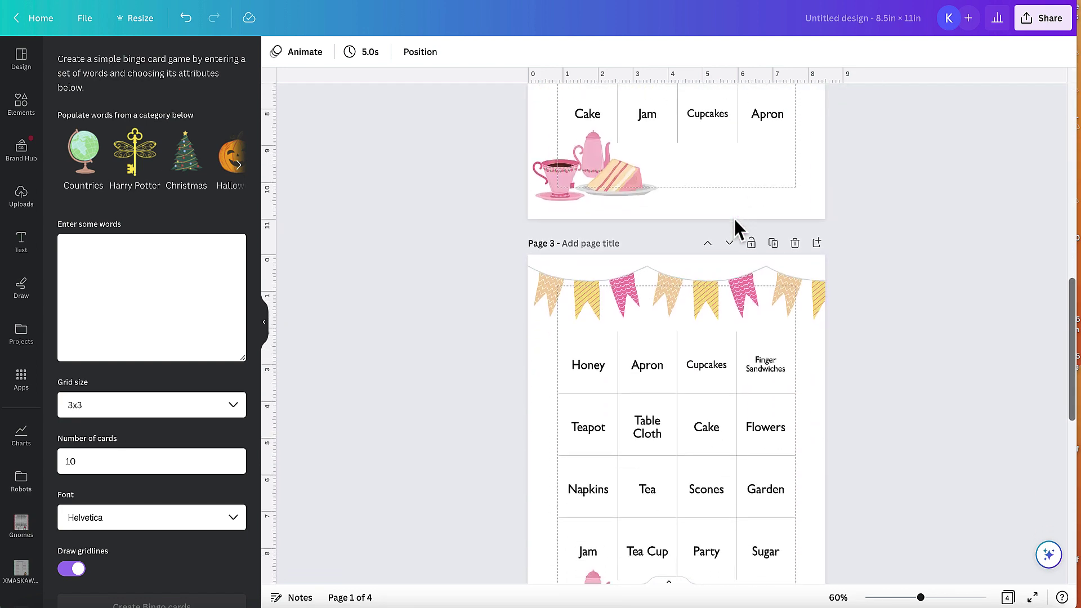
scroll(731, 219, down, 5)
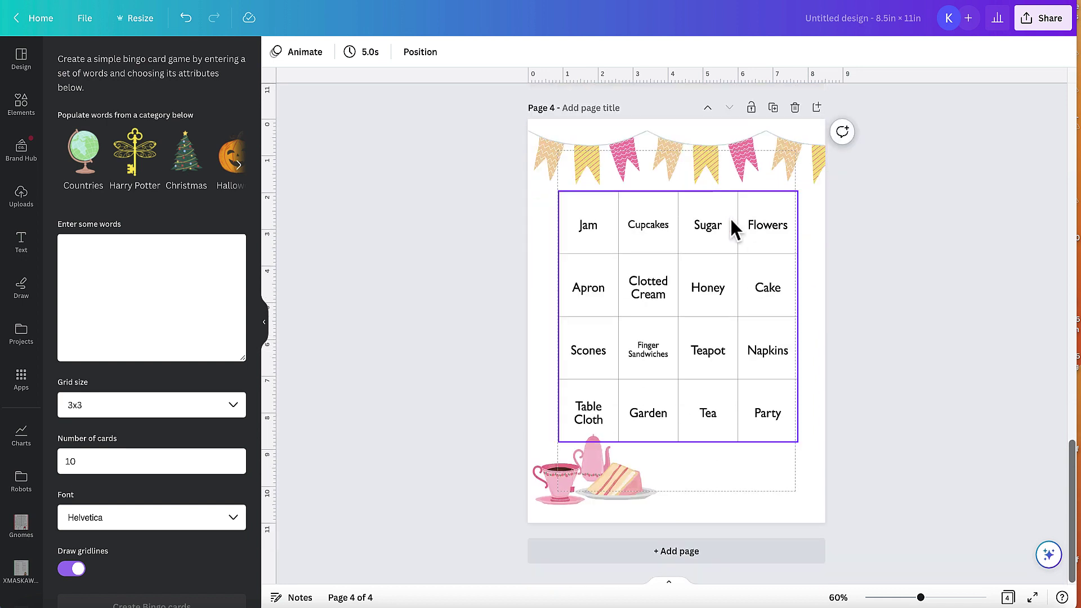